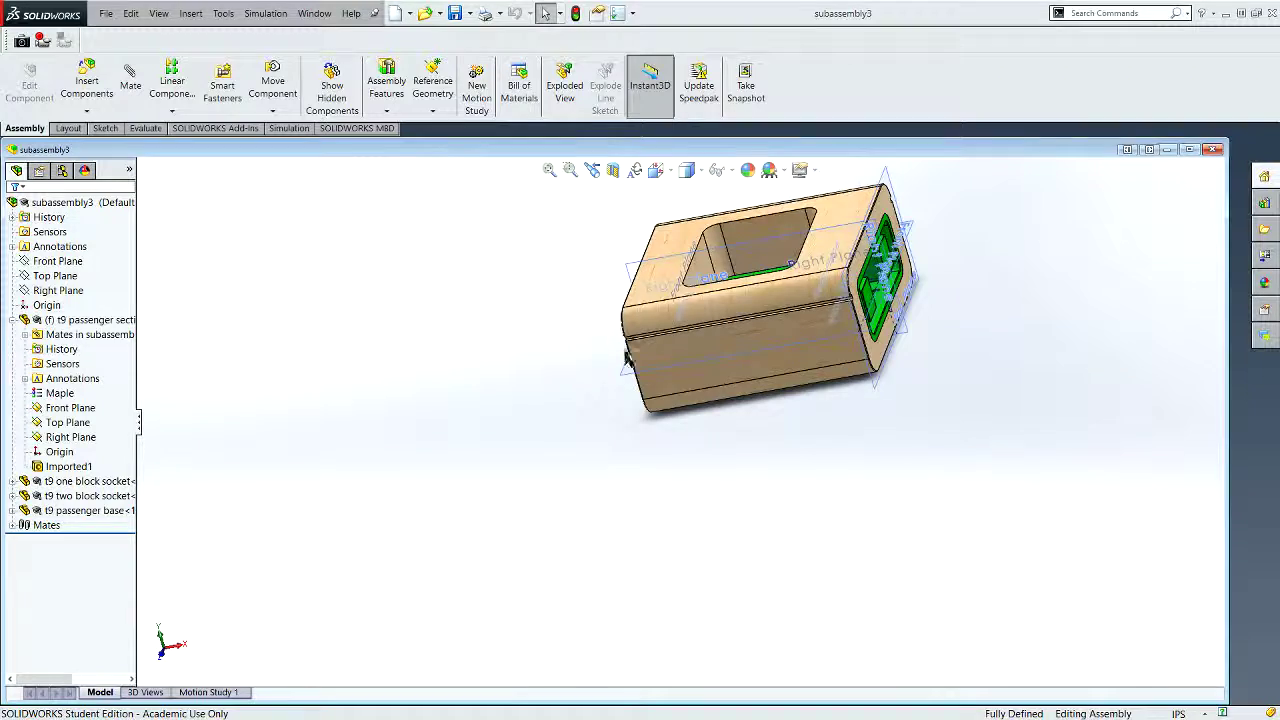
# Hide all item types in the subassembly3 view so the reference planes no longer clutter the model
pyautogui.moveTo(625, 356); pyautogui.dragTo(757, 480, button='middle')
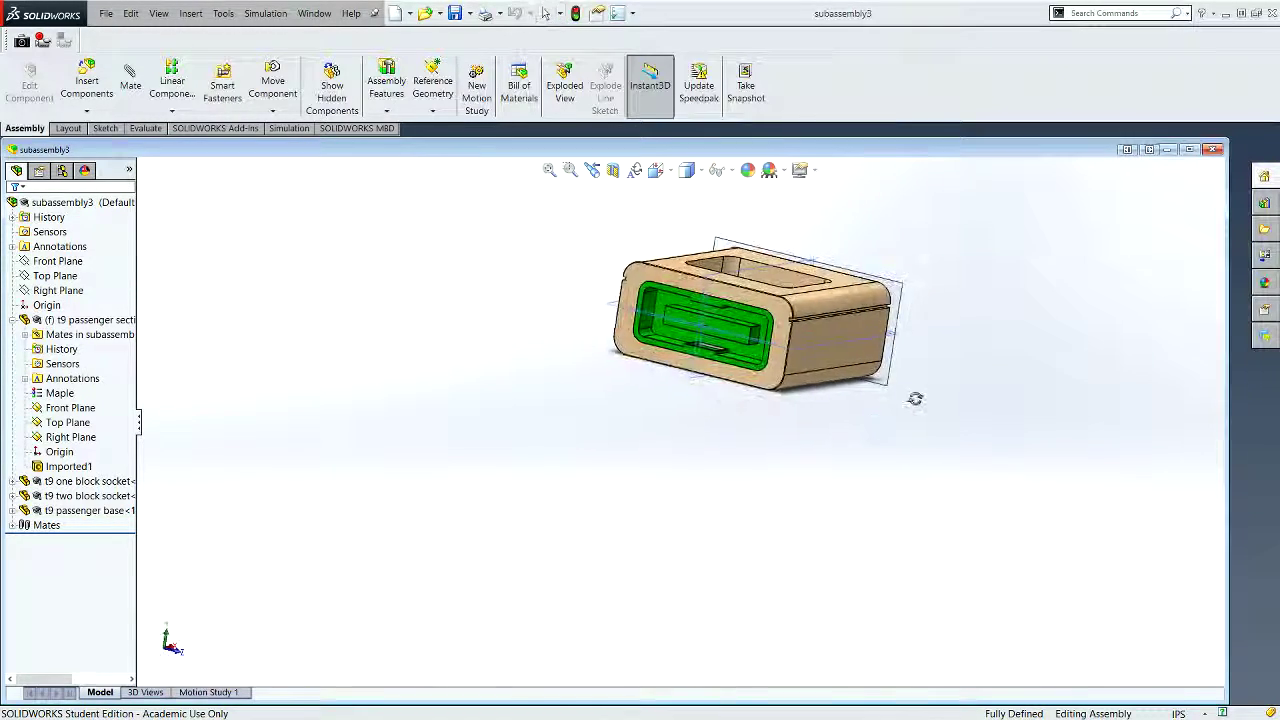
pyautogui.moveTo(770, 501); pyautogui.dragTo(788, 387, button='middle')
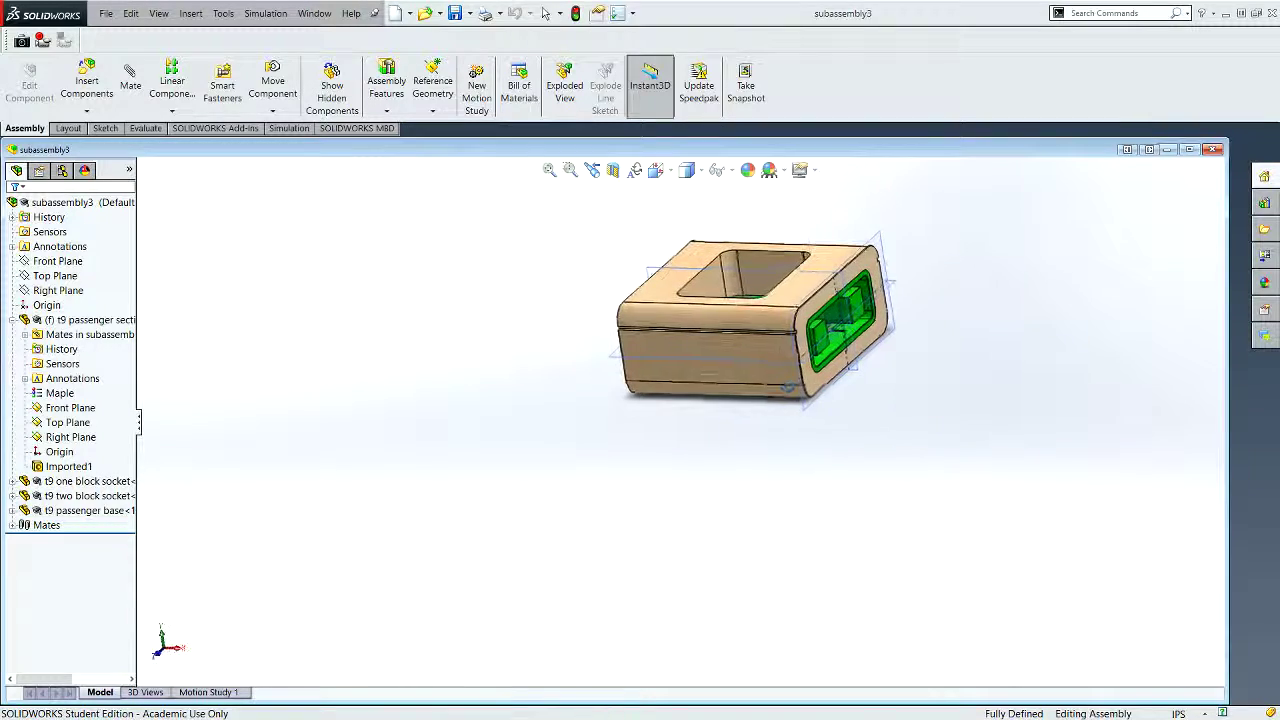
pyautogui.scroll(-5, 810, 405)
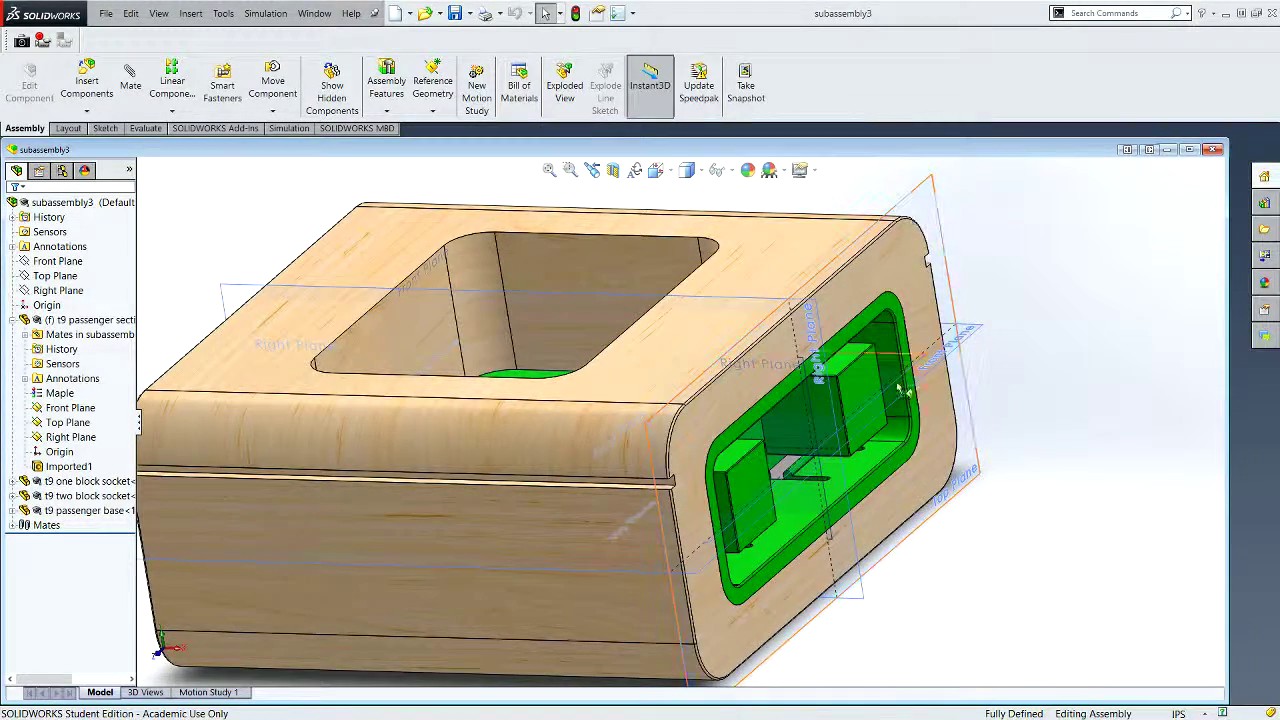
pyautogui.scroll(1, 594, 388)
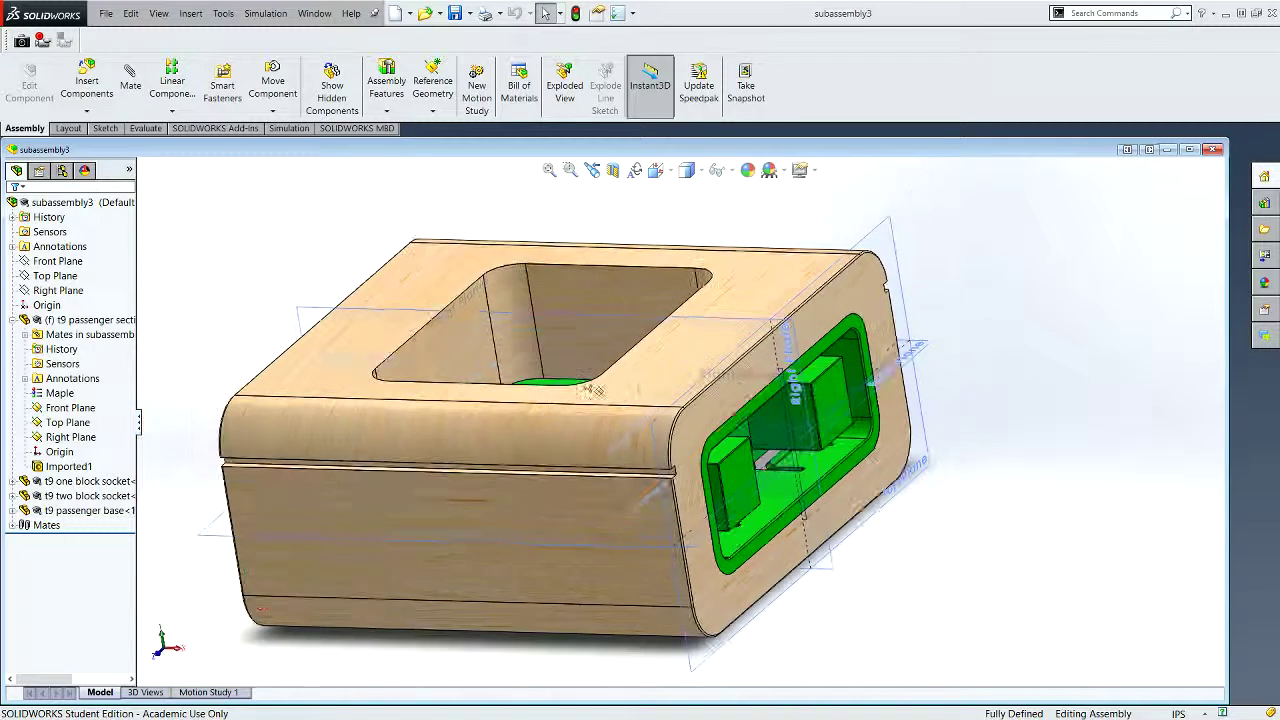
pyautogui.click(160, 15)
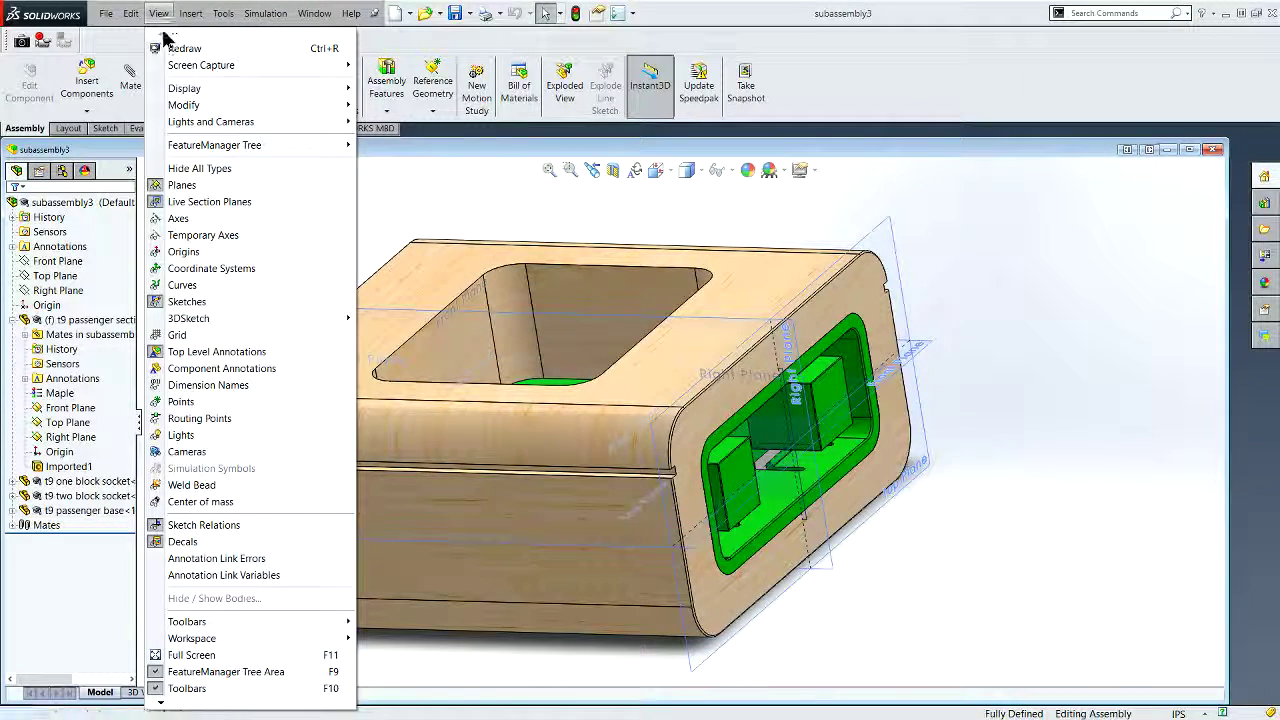
pyautogui.click(199, 170)
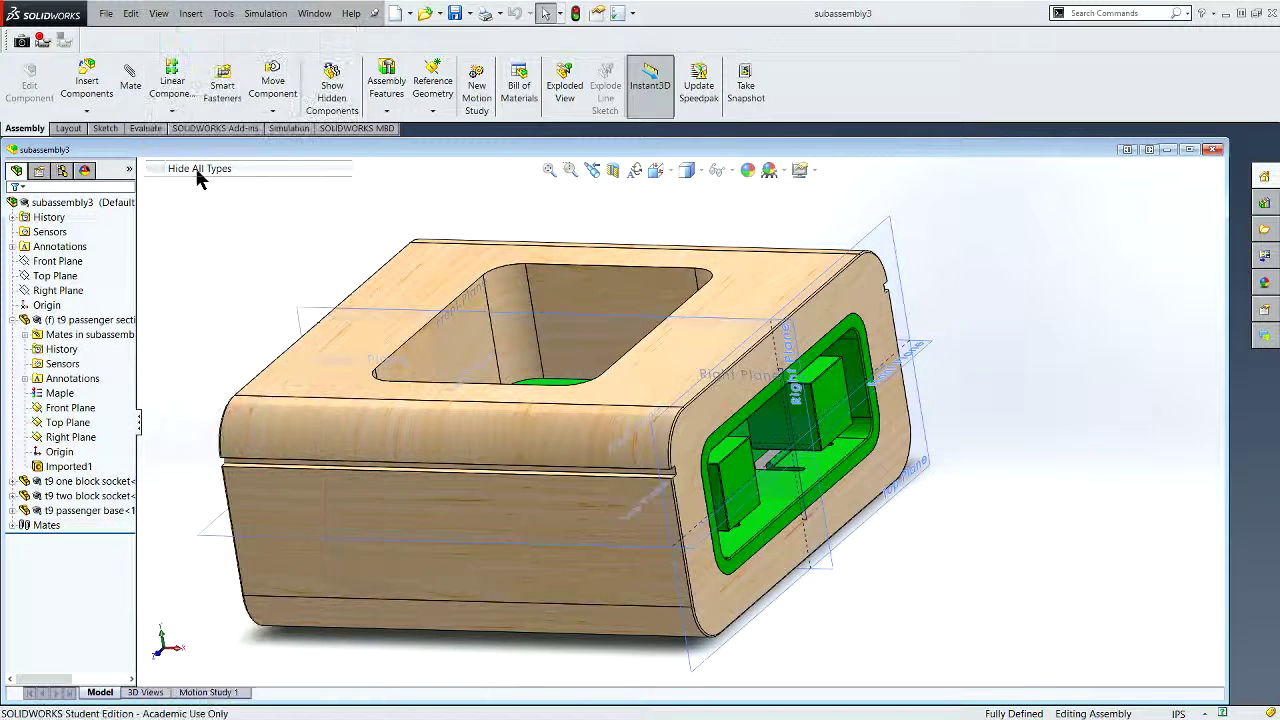
pyautogui.scroll(4, 766, 352)
pyautogui.scroll(1, 766, 352)
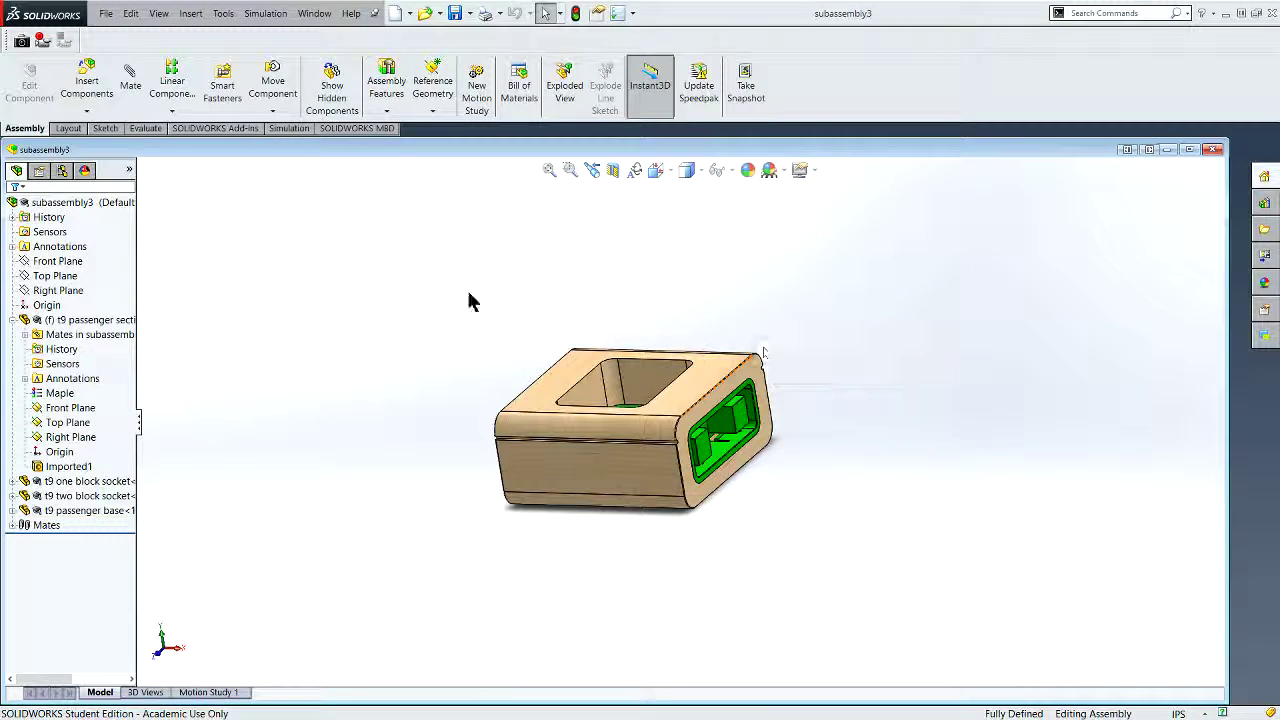
# Start a new exploded view for the Default configuration of subassembly3
pyautogui.click(106, 14)
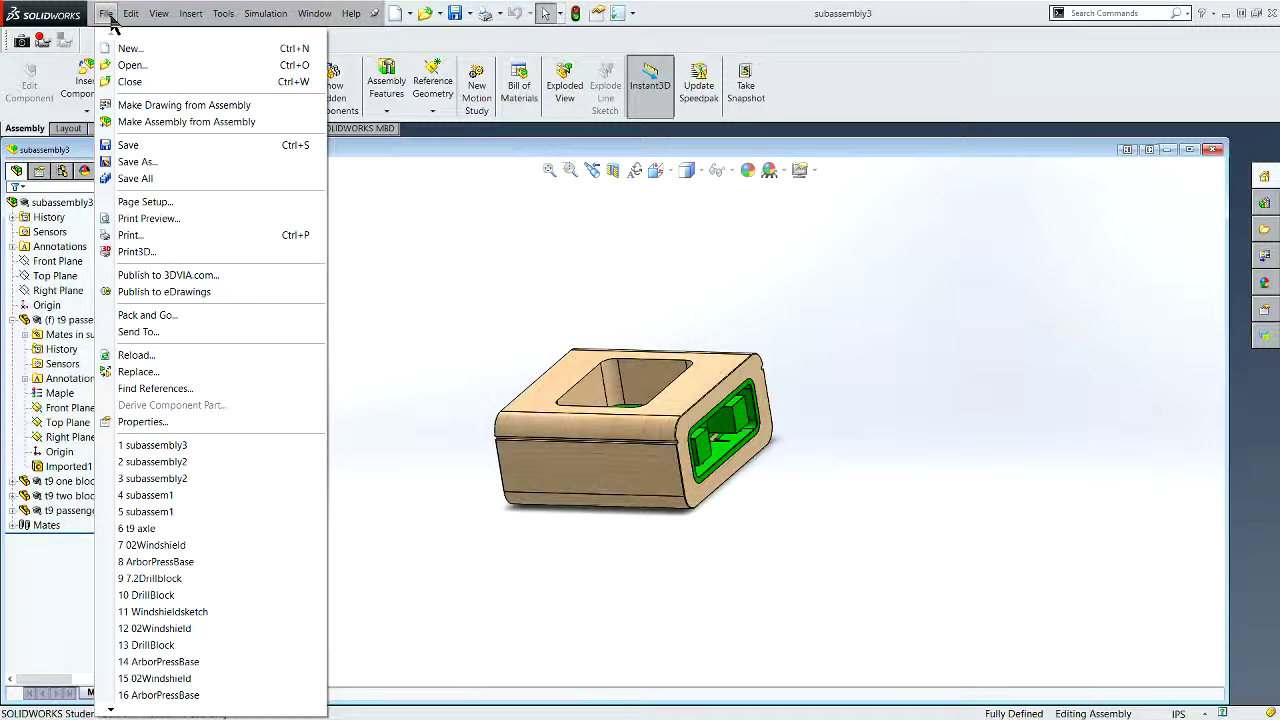
pyautogui.click(400, 243)
pyautogui.click(62, 170)
pyautogui.click(76, 220)
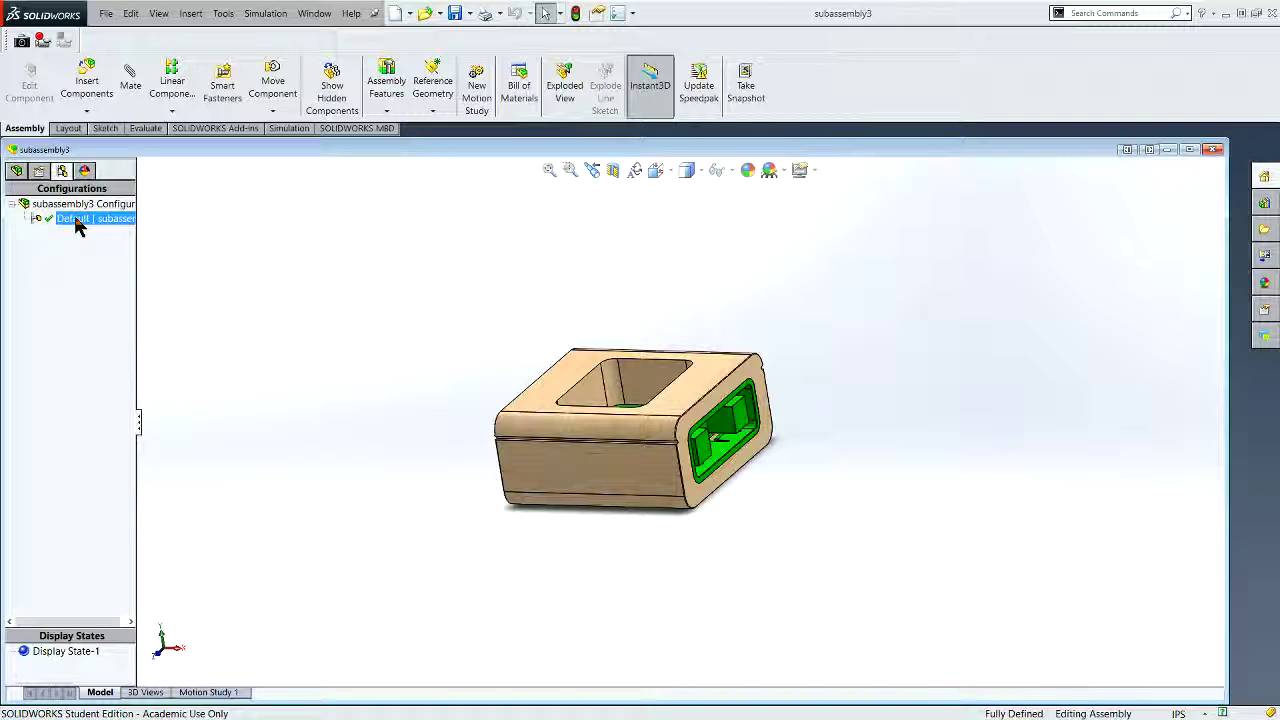
pyautogui.rightClick(78, 225)
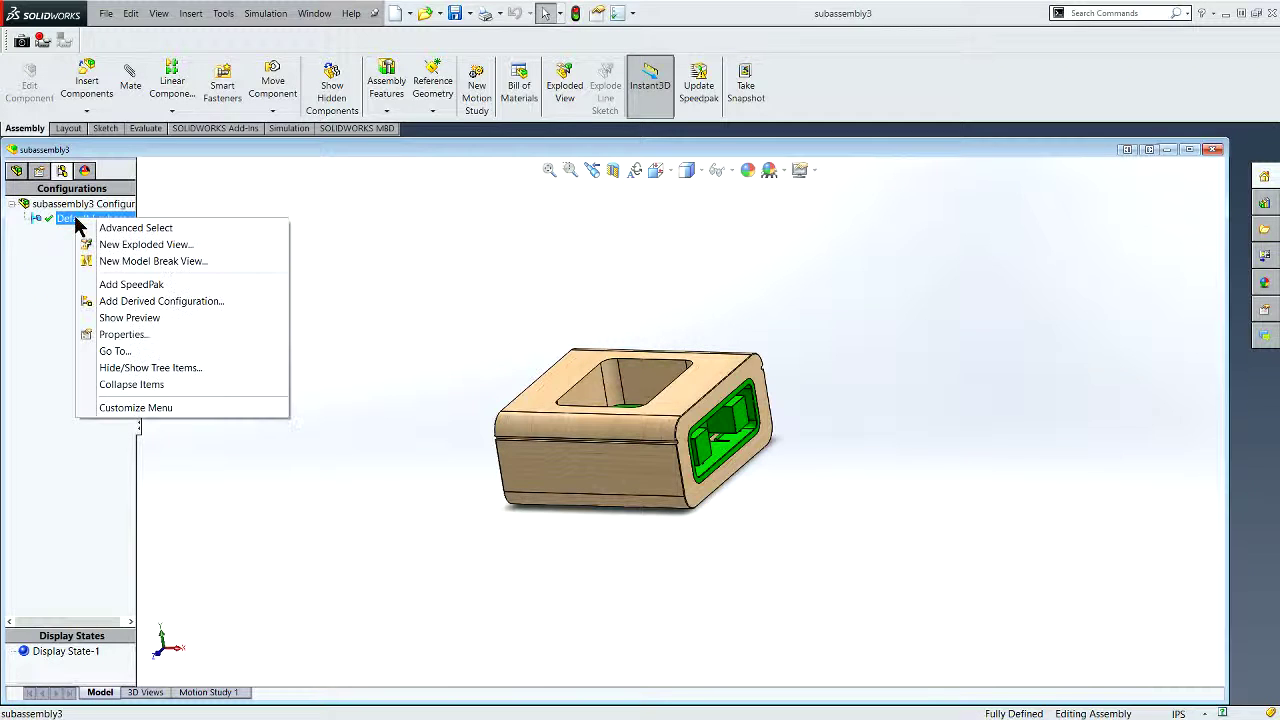
pyautogui.click(146, 245)
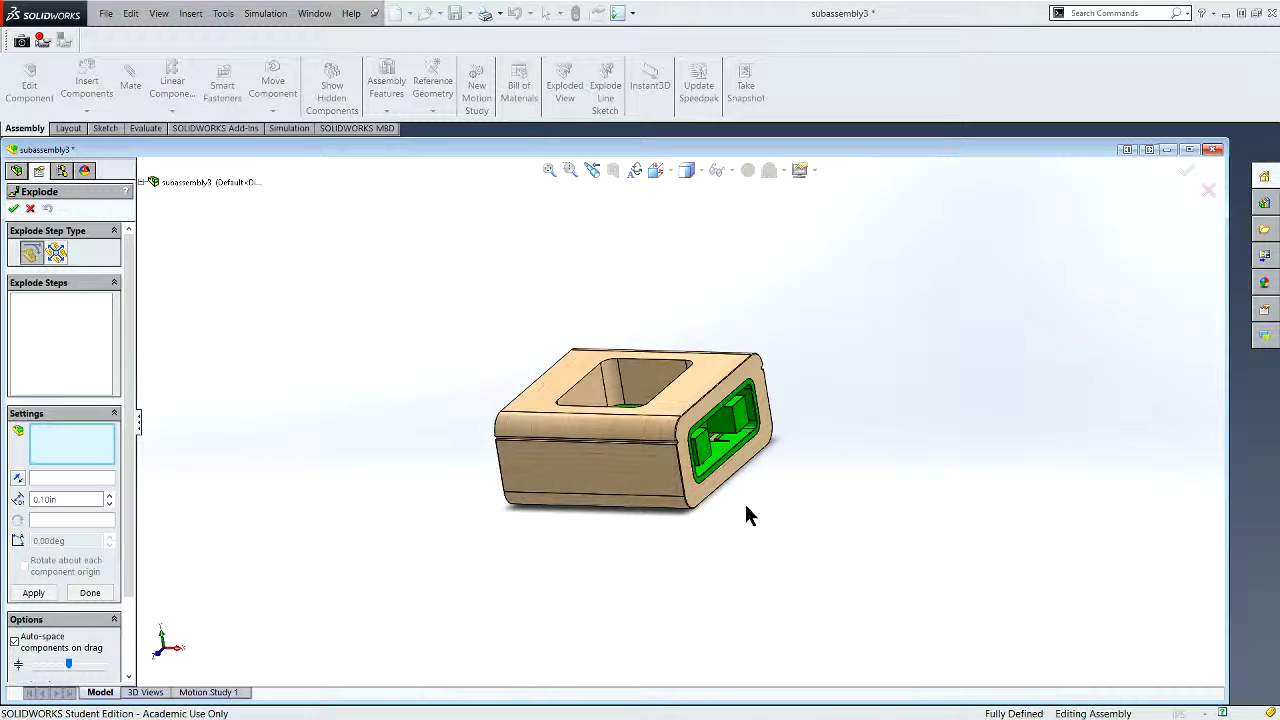
pyautogui.moveTo(786, 467); pyautogui.dragTo(854, 440, button='middle')
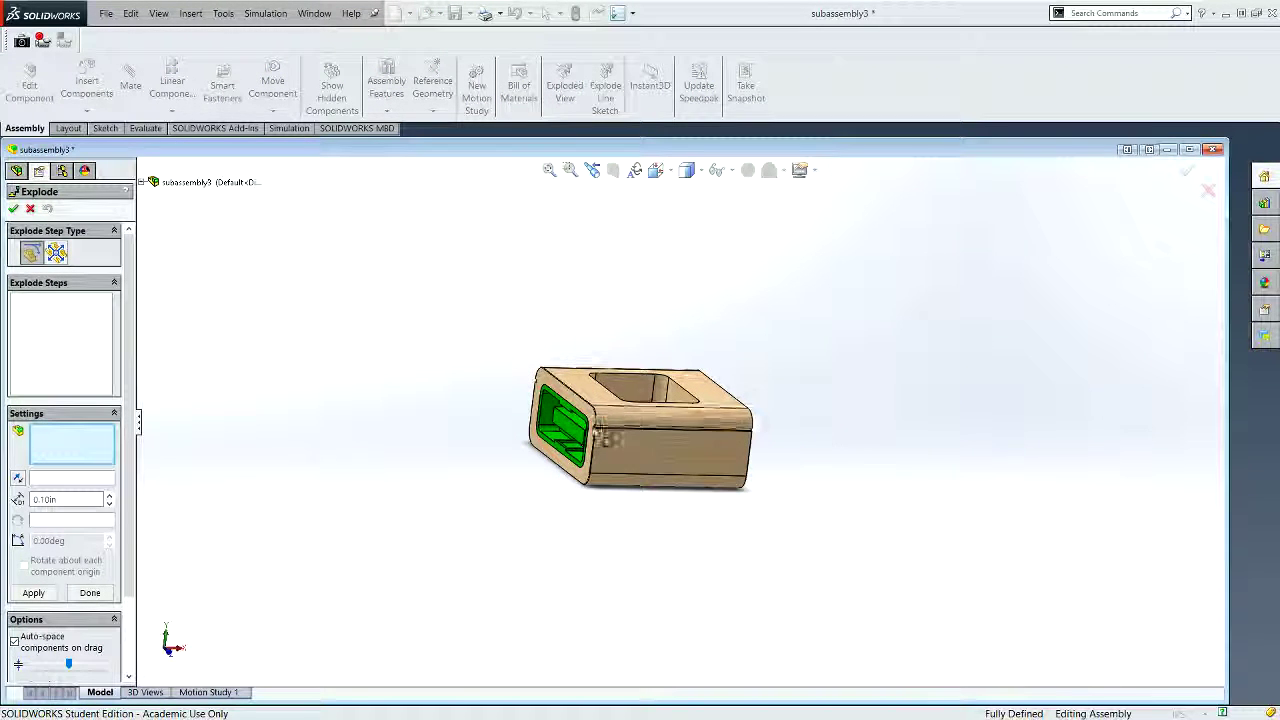
pyautogui.click(563, 432)
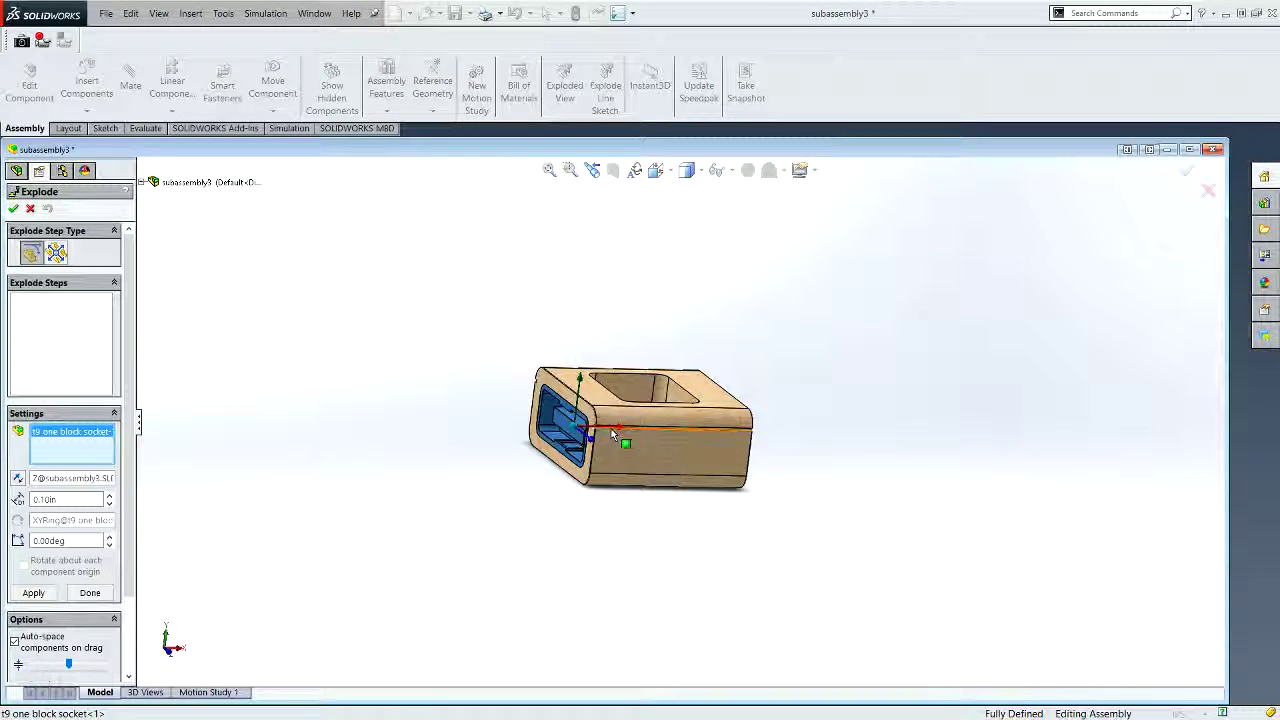
pyautogui.scroll(-5, 600, 432)
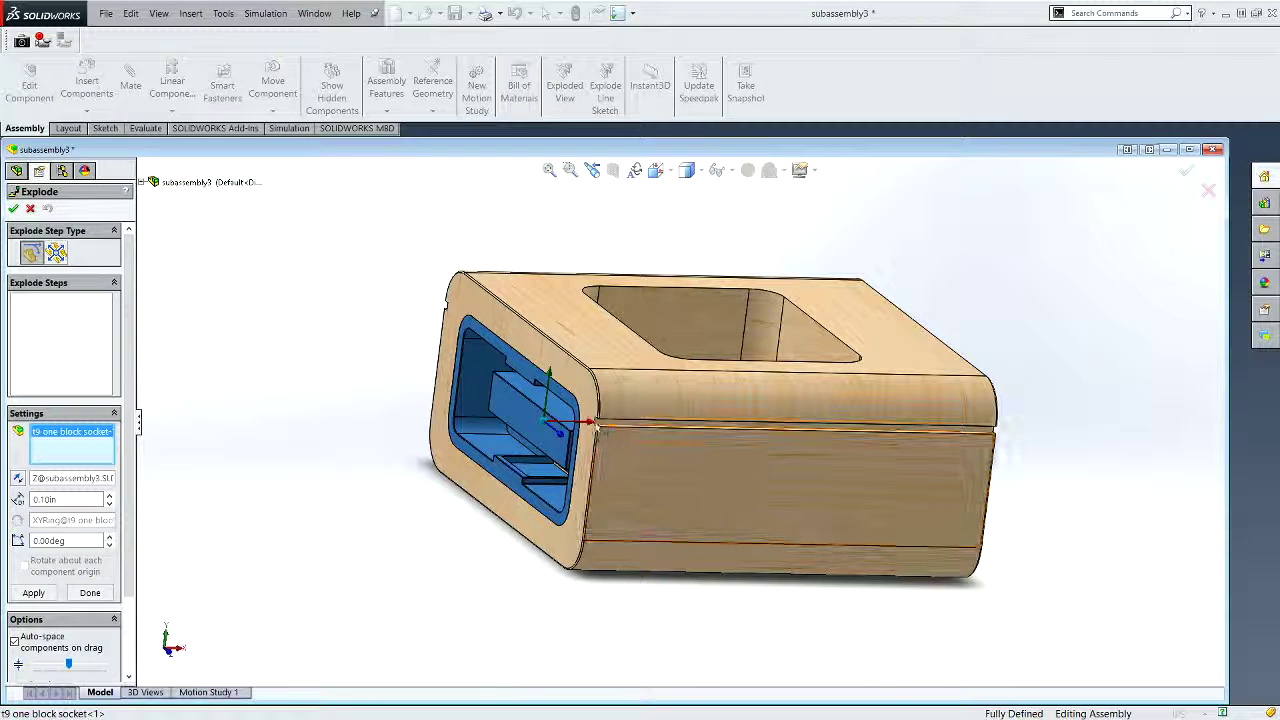
pyautogui.moveTo(580, 428); pyautogui.dragTo(386, 429)
pyautogui.click(534, 434)
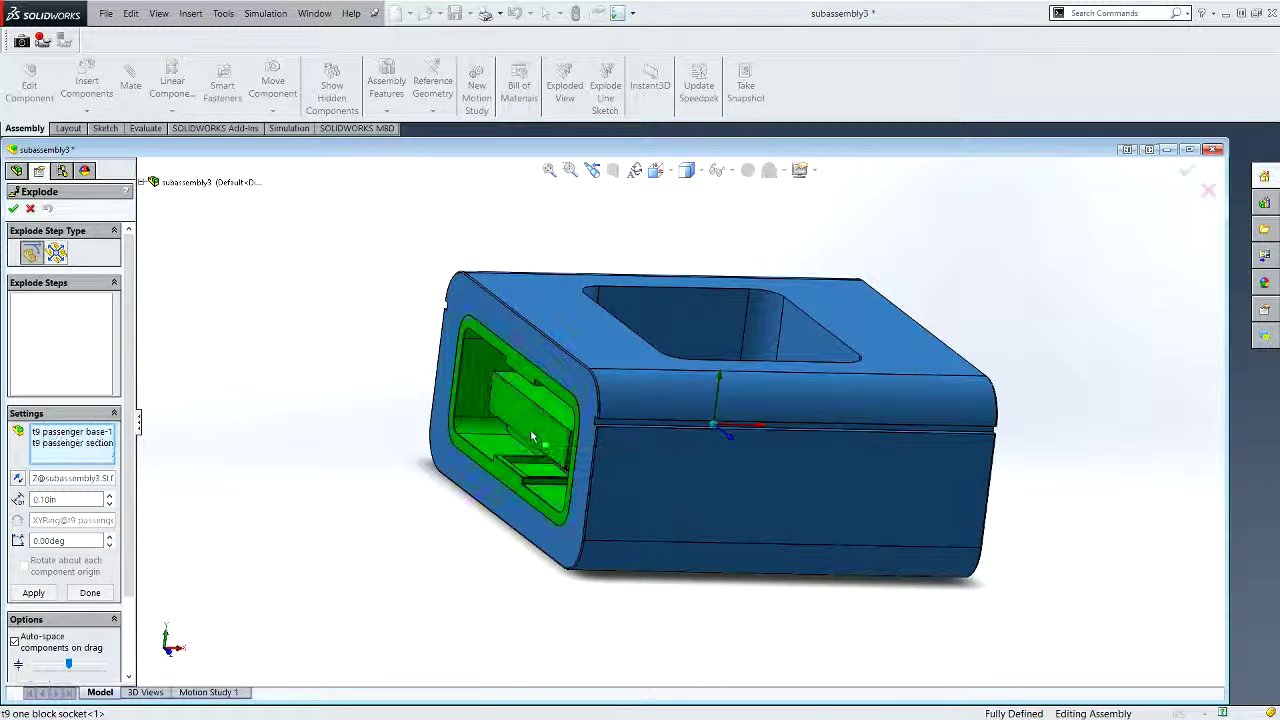
pyautogui.rightClick(85, 444)
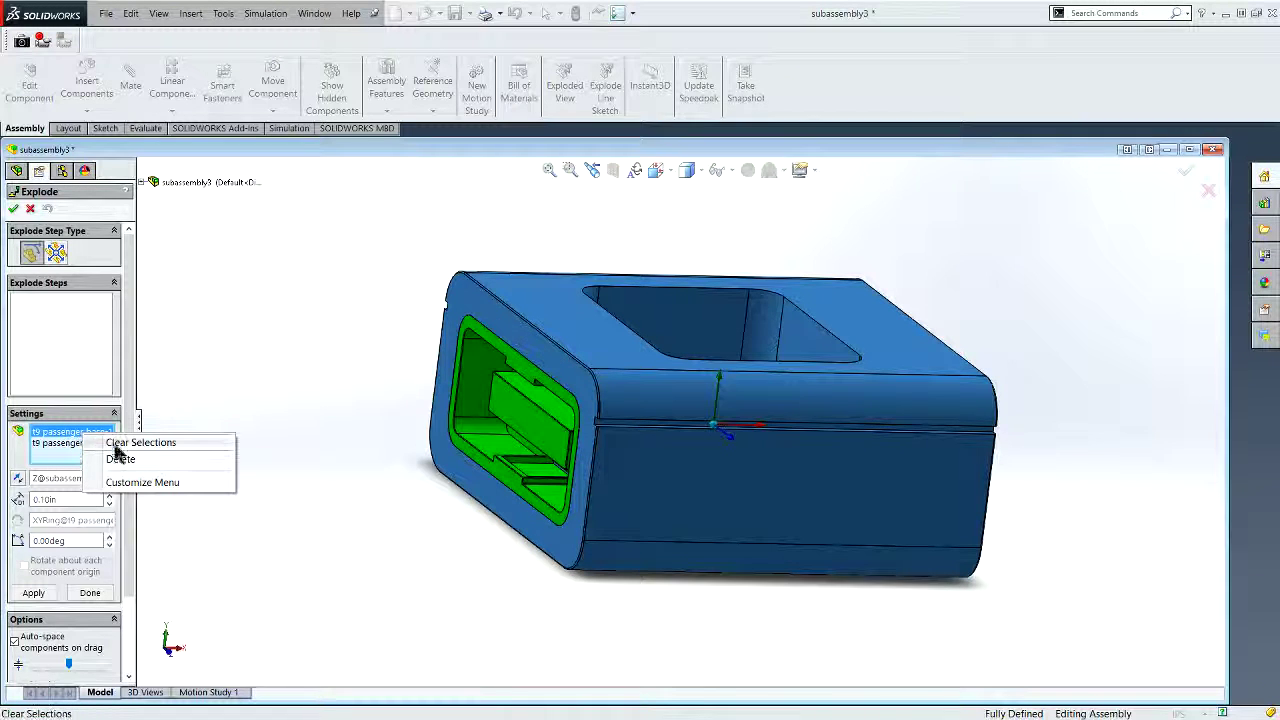
pyautogui.click(130, 444)
# Explode the t9 one block socket and the t9 two block socket outward from opposite ends of the wooden passenger section
pyautogui.click(539, 427)
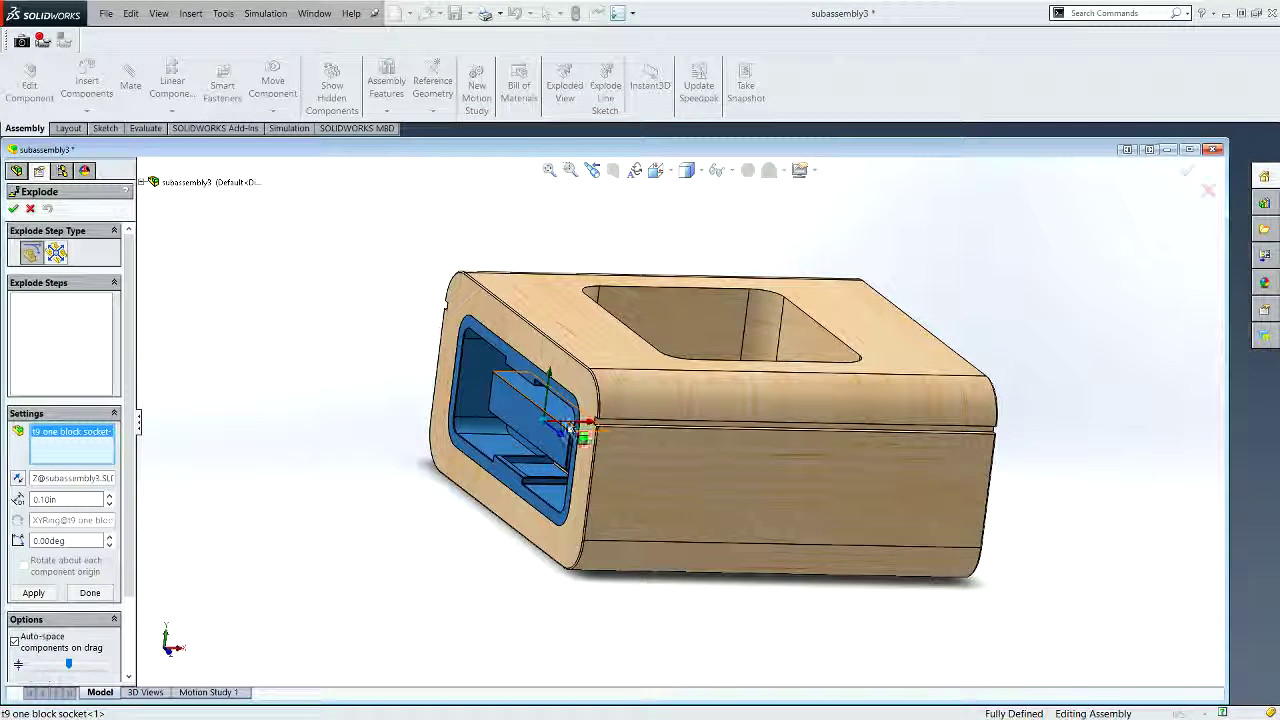
pyautogui.moveTo(571, 425); pyautogui.dragTo(181, 463)
pyautogui.scroll(3, 1000, 518)
pyautogui.moveTo(998, 517); pyautogui.dragTo(866, 466, button='middle')
pyautogui.click(828, 432)
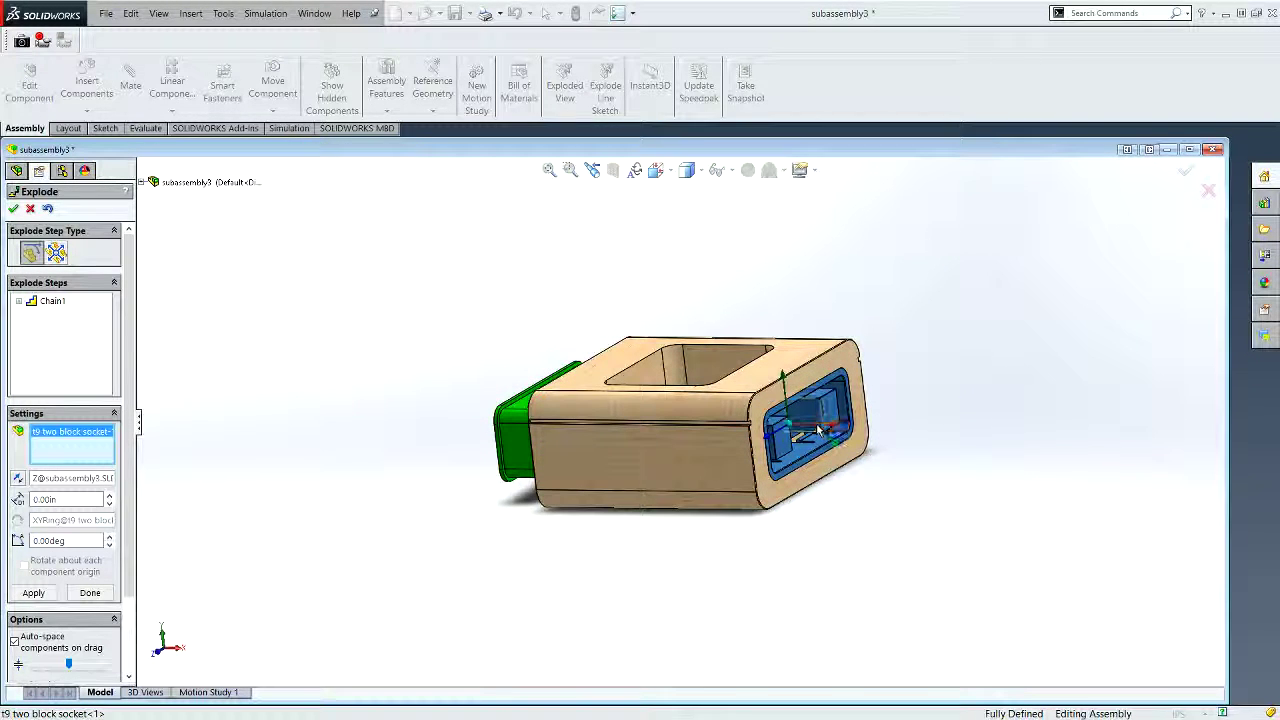
pyautogui.moveTo(818, 430); pyautogui.dragTo(1166, 474)
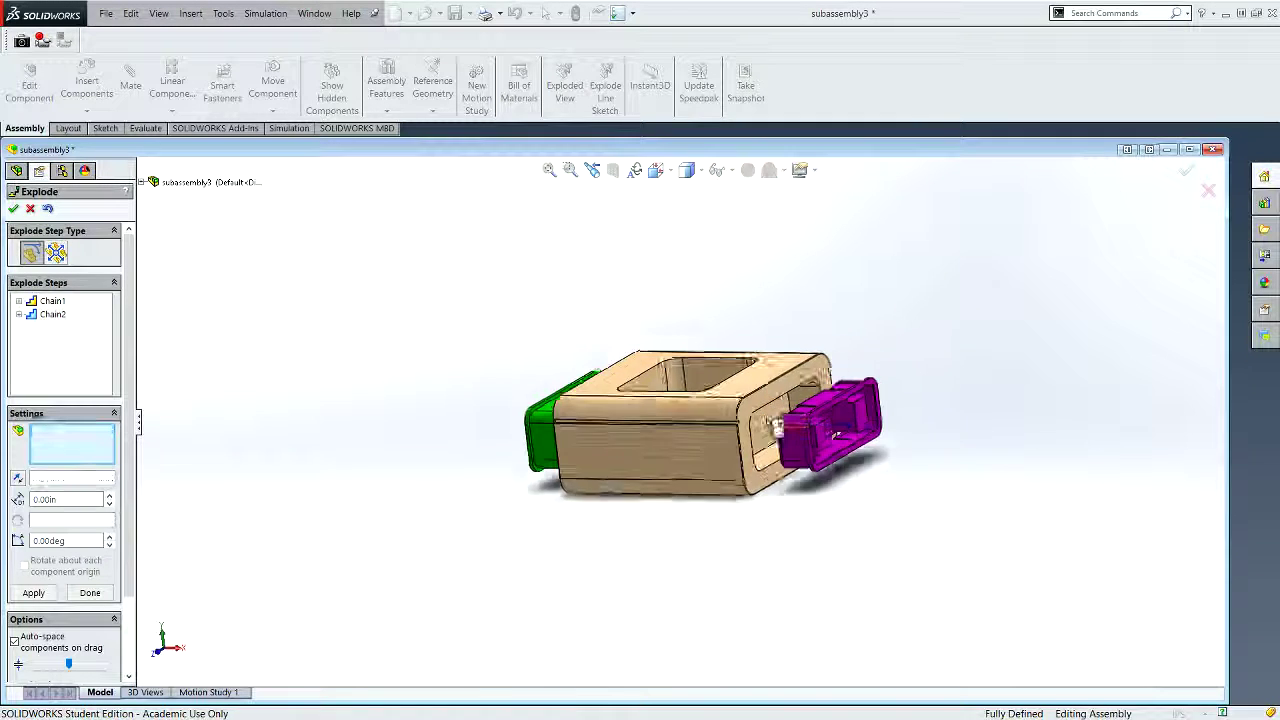
# Explode the t9 passenger base about 3.1 in straight up through the opening of the passenger section
pyautogui.scroll(3, 694, 429)
pyautogui.moveTo(678, 418); pyautogui.dragTo(698, 435, button='middle')
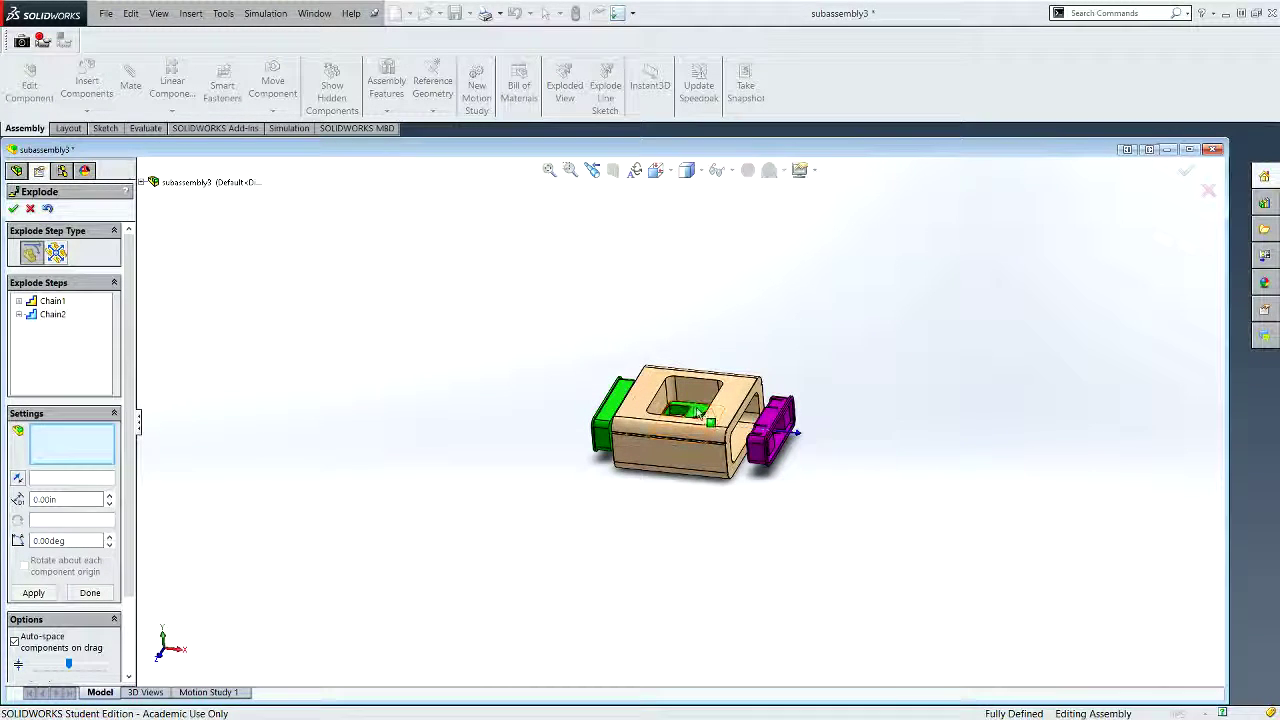
pyautogui.click(698, 414)
pyautogui.scroll(-3, 690, 414)
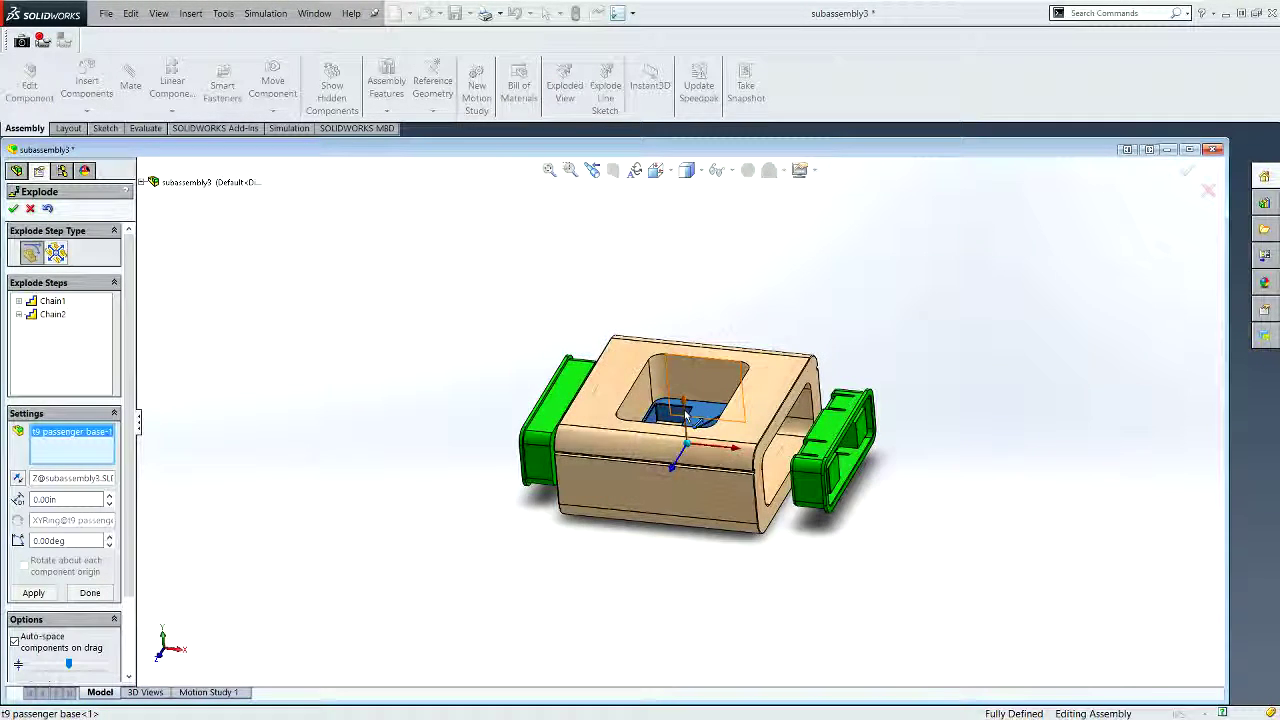
pyautogui.moveTo(684, 414); pyautogui.dragTo(675, 253)
# Lower the passenger base's explode distance to about 2.08 in and accept the exploded view
pyautogui.scroll(1, 743, 385)
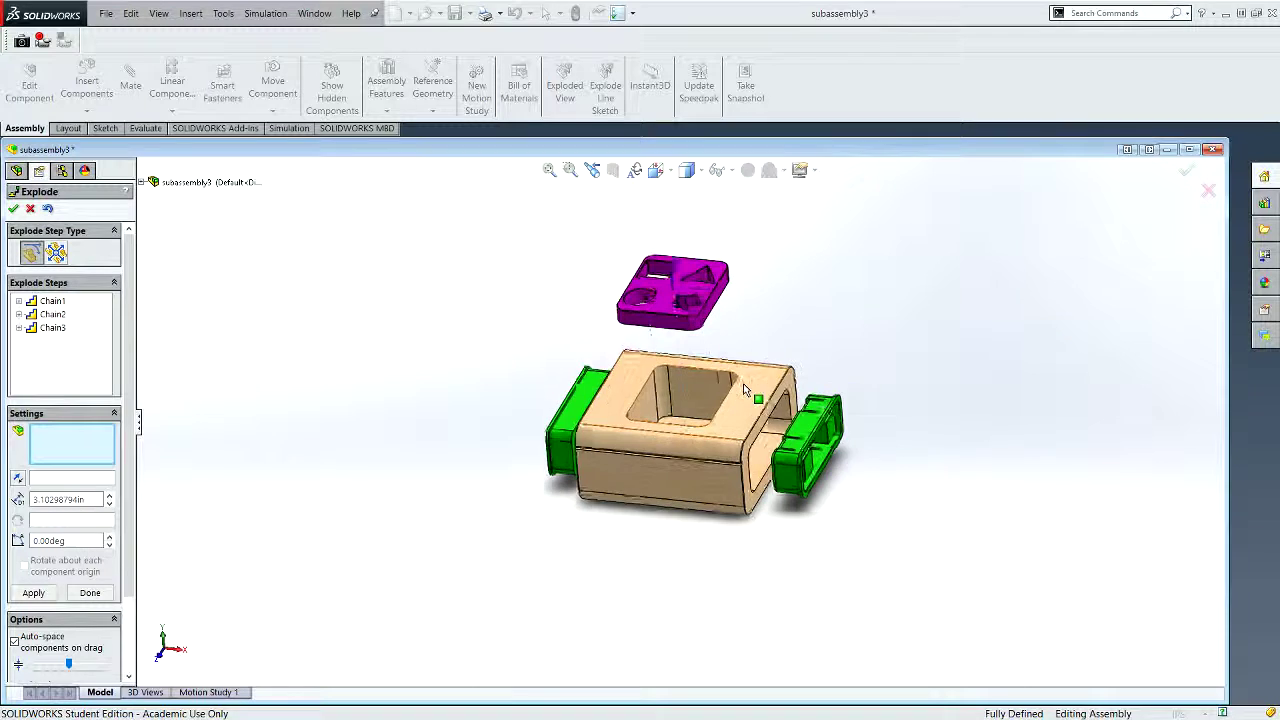
pyautogui.scroll(1, 743, 387)
pyautogui.moveTo(744, 387); pyautogui.dragTo(746, 364, button='middle')
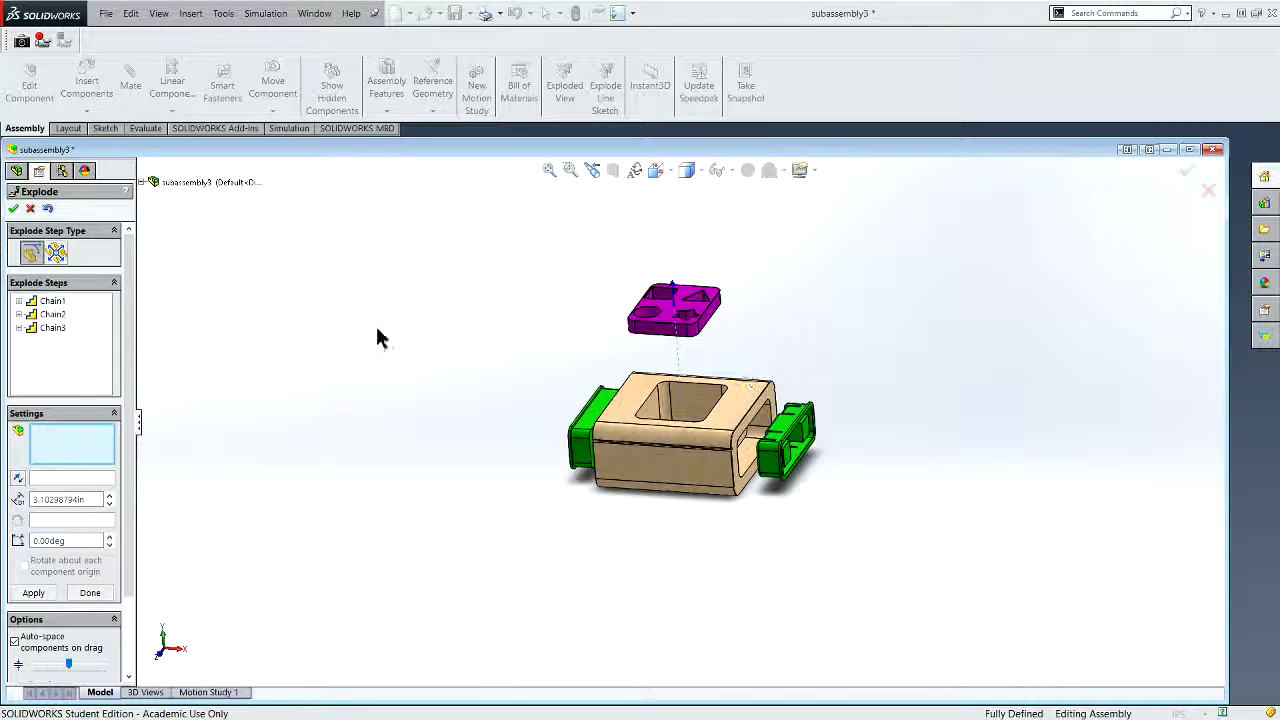
pyautogui.scroll(-2, 598, 298)
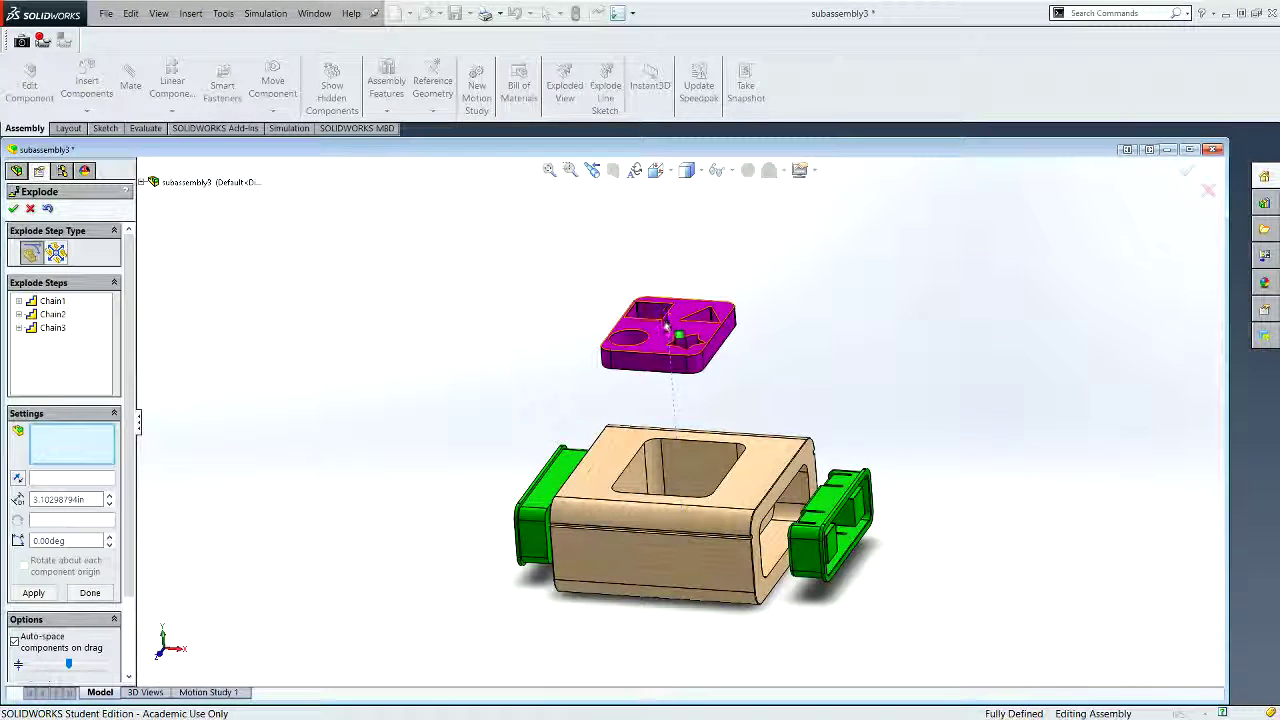
pyautogui.moveTo(668, 325); pyautogui.dragTo(668, 385)
pyautogui.click(18, 328)
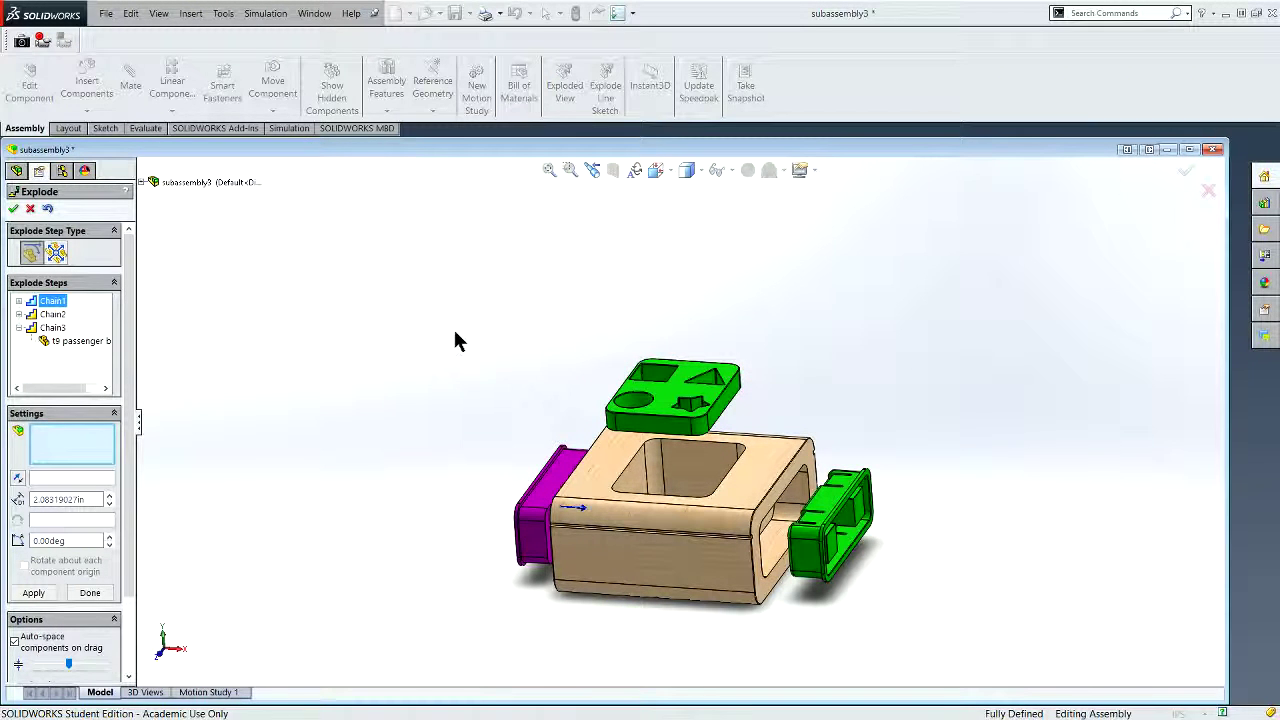
pyautogui.click(14, 209)
# Save the subassembly3 assembly with its exploded view
pyautogui.scroll(3, 606, 365)
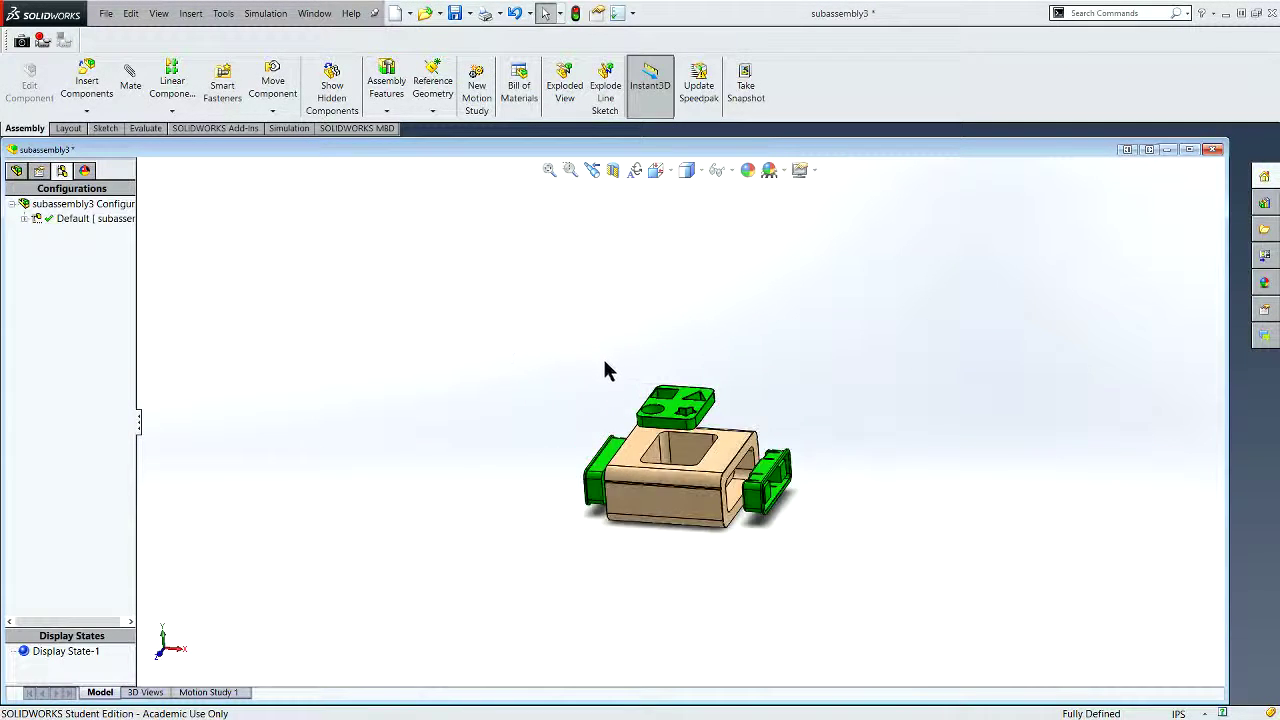
pyautogui.moveTo(606, 362)
pyautogui.mouseDown(button='middle')
pyautogui.moveTo(640, 351)
pyautogui.moveTo(616, 344)
pyautogui.mouseUp(button='middle')
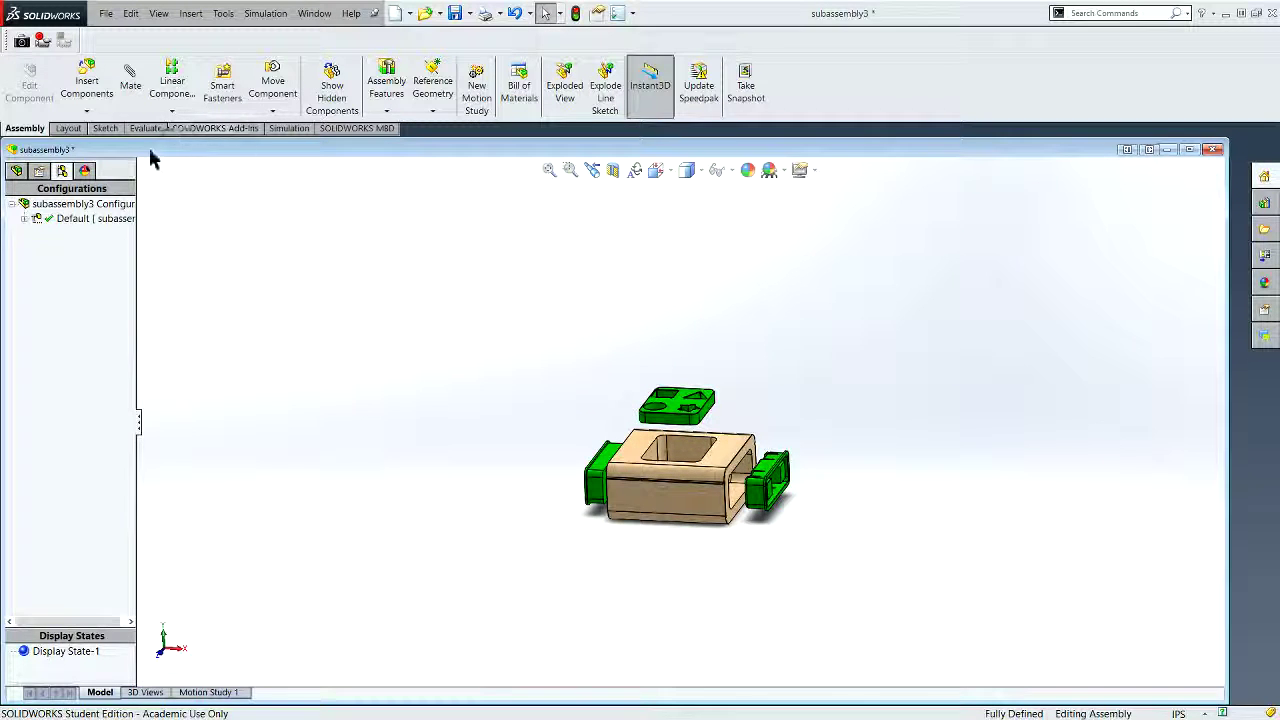
pyautogui.click(105, 14)
pyautogui.click(126, 146)
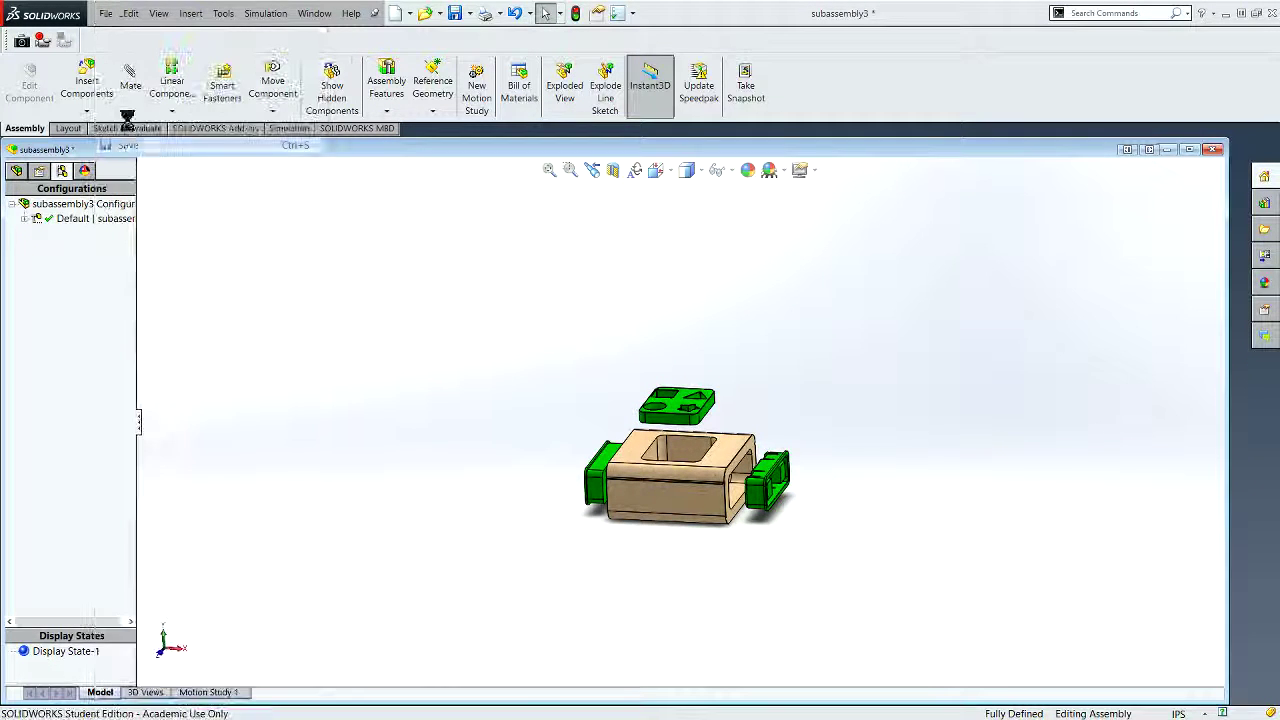
# Make a drawing from the assembly, using the A-size sheet format from the C:\IED 41\IED Templates folder
pyautogui.click(105, 14)
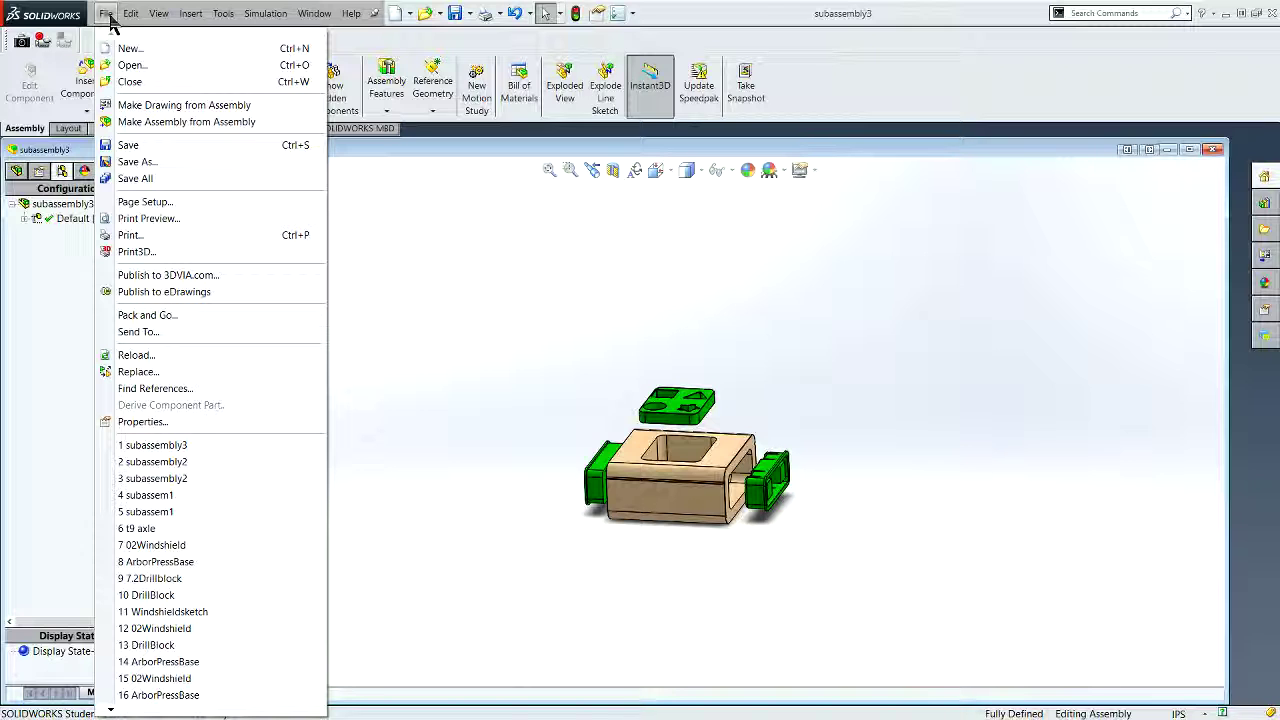
pyautogui.click(150, 105)
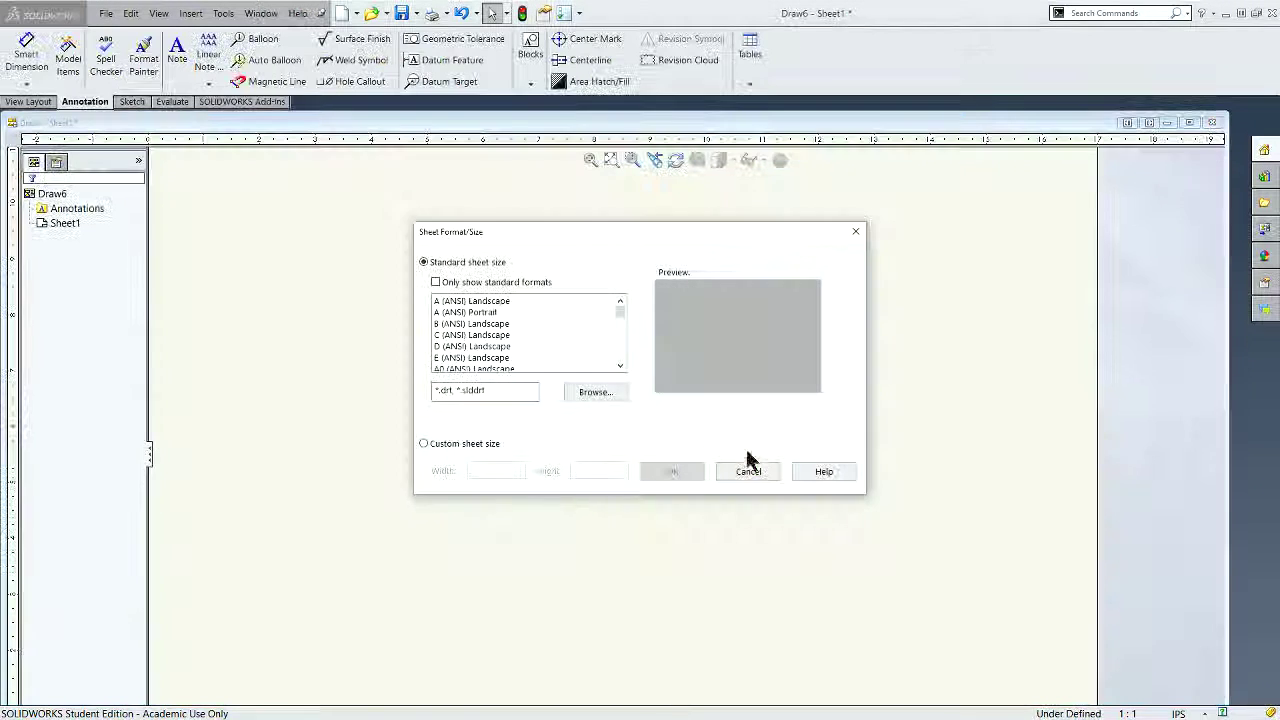
pyautogui.click(610, 391)
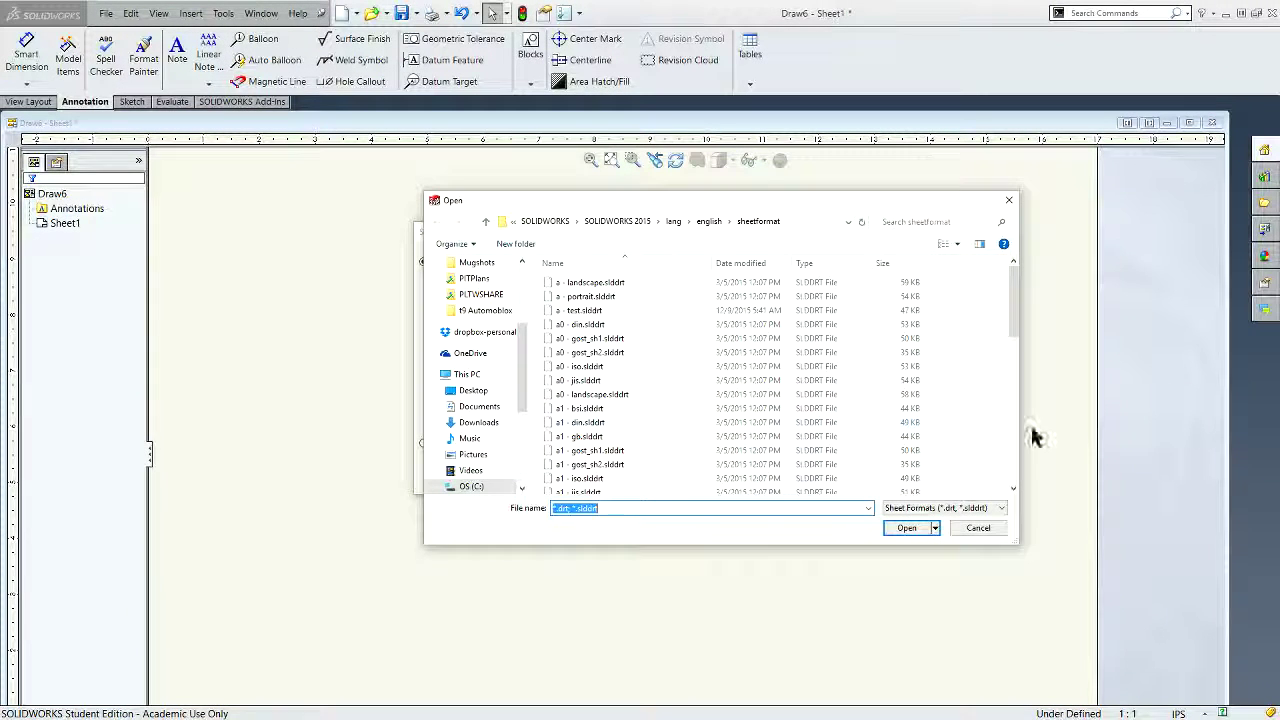
pyautogui.click(490, 486)
pyautogui.doubleClick(553, 340)
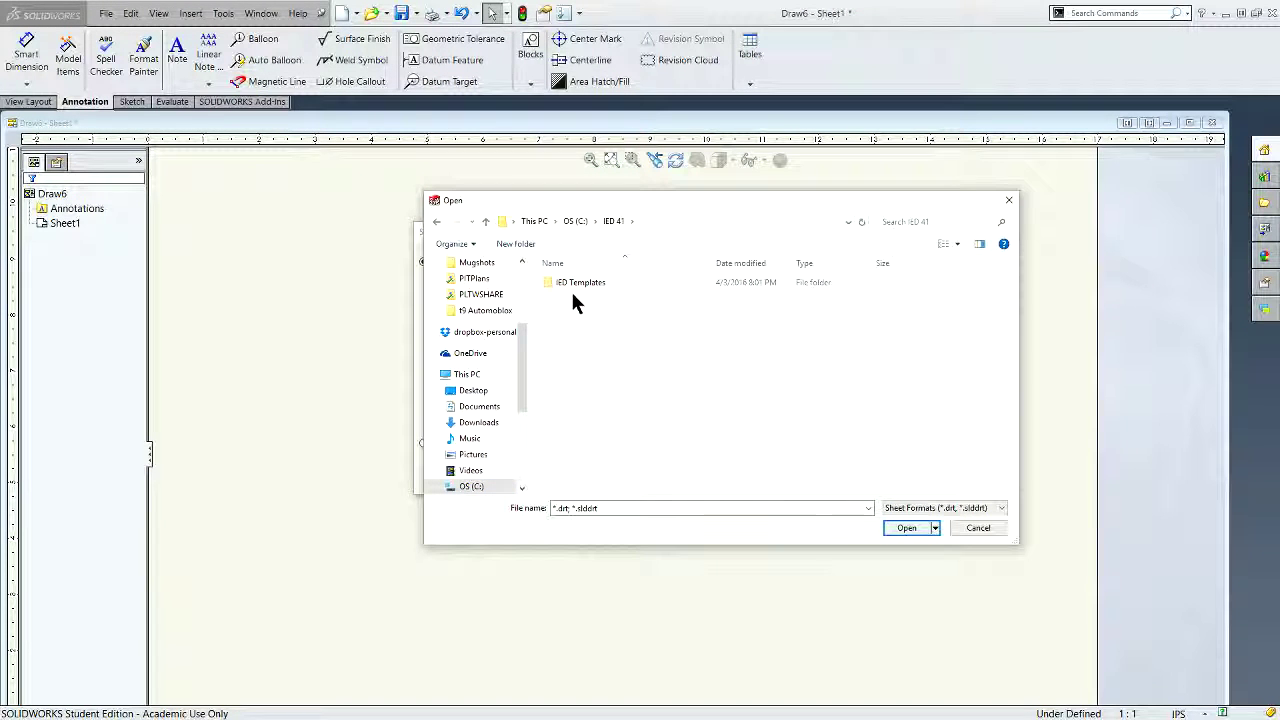
pyautogui.doubleClick(572, 285)
pyautogui.click(577, 285)
pyautogui.doubleClick(577, 285)
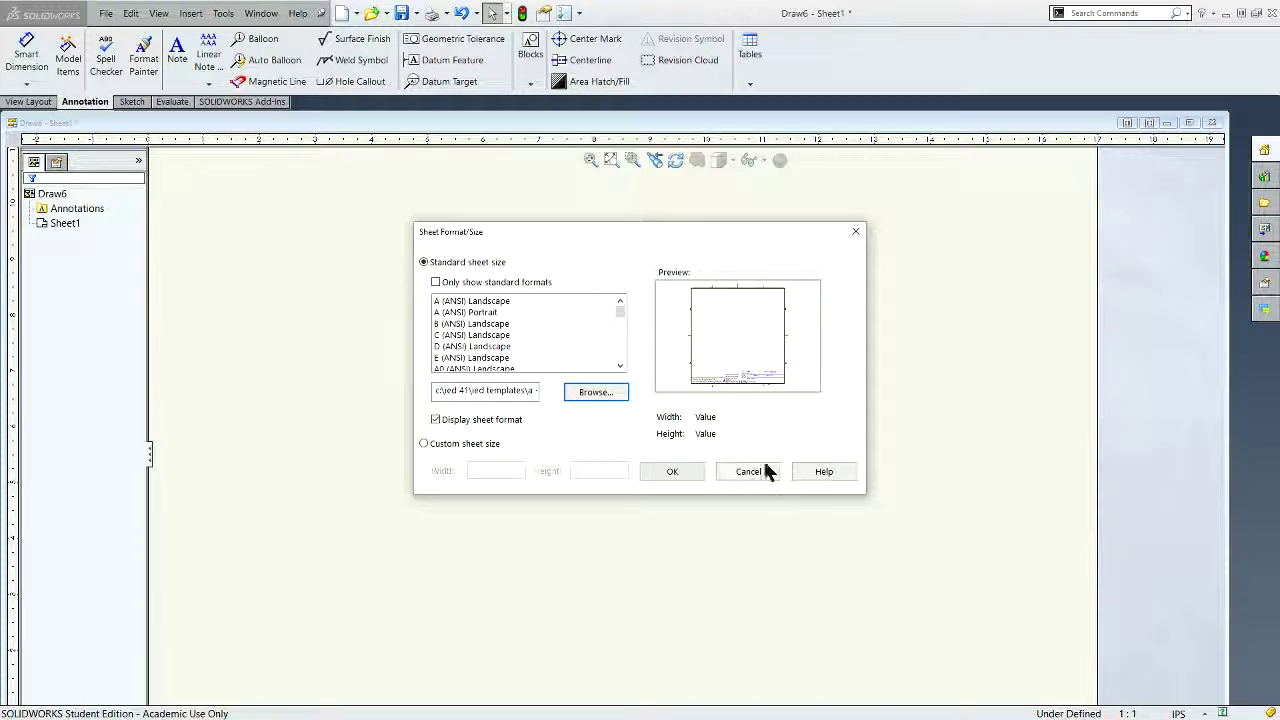
pyautogui.click(688, 473)
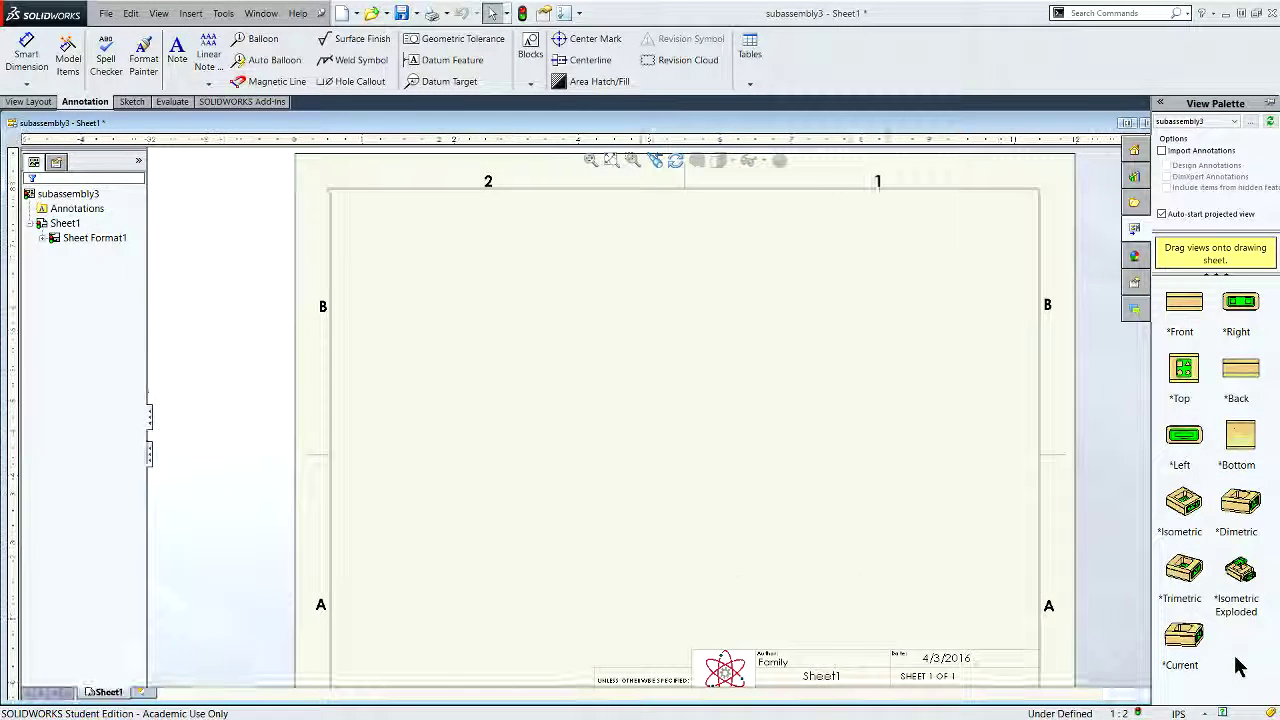
# Place the Isometric Exploded view of subassembly3 on the drawing sheet, above the course title block
pyautogui.moveTo(1239, 594); pyautogui.dragTo(581, 490)
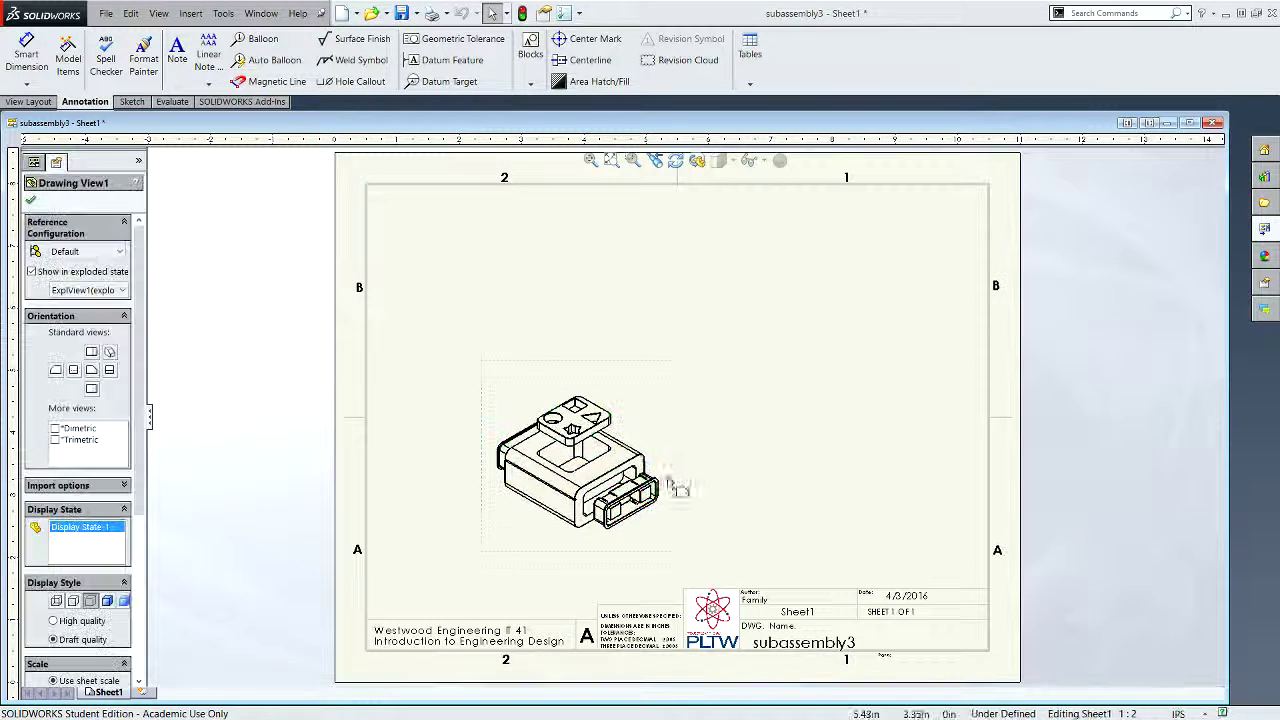
# Display the exploded drawing view as shaded with edges and add automatic circular balloons to its parts
pyautogui.click(107, 600)
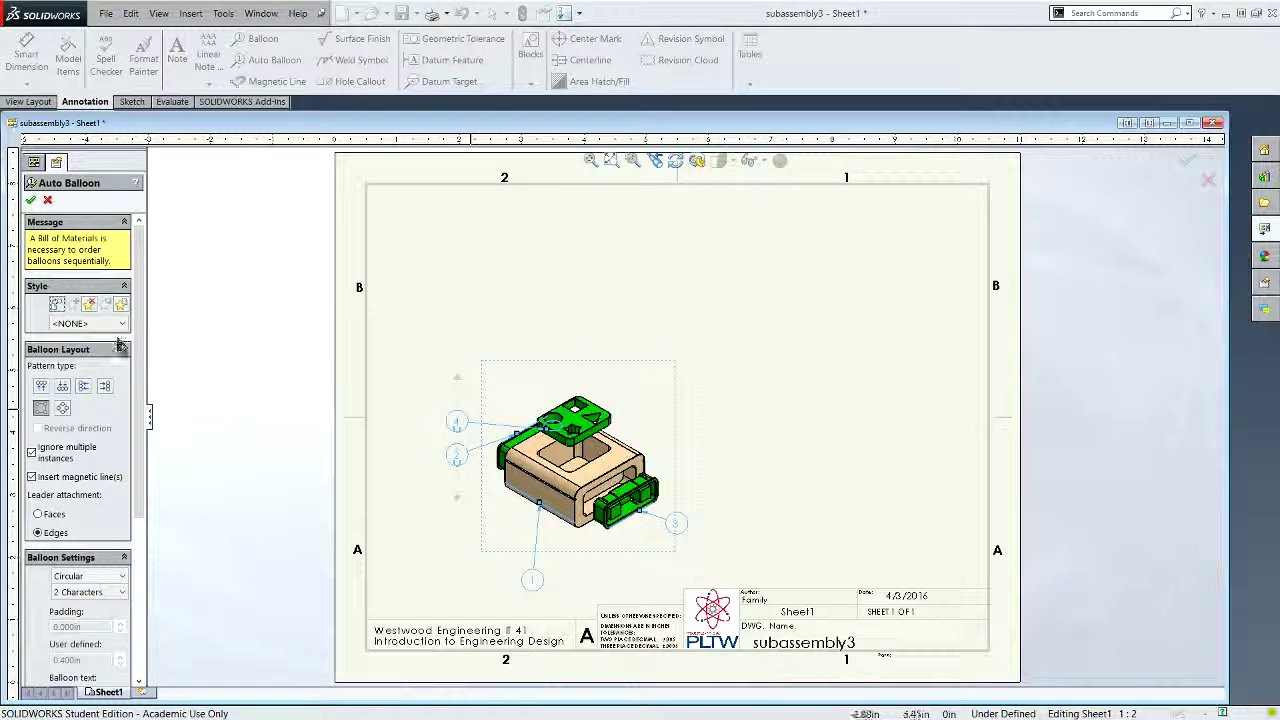
pyautogui.click(30, 201)
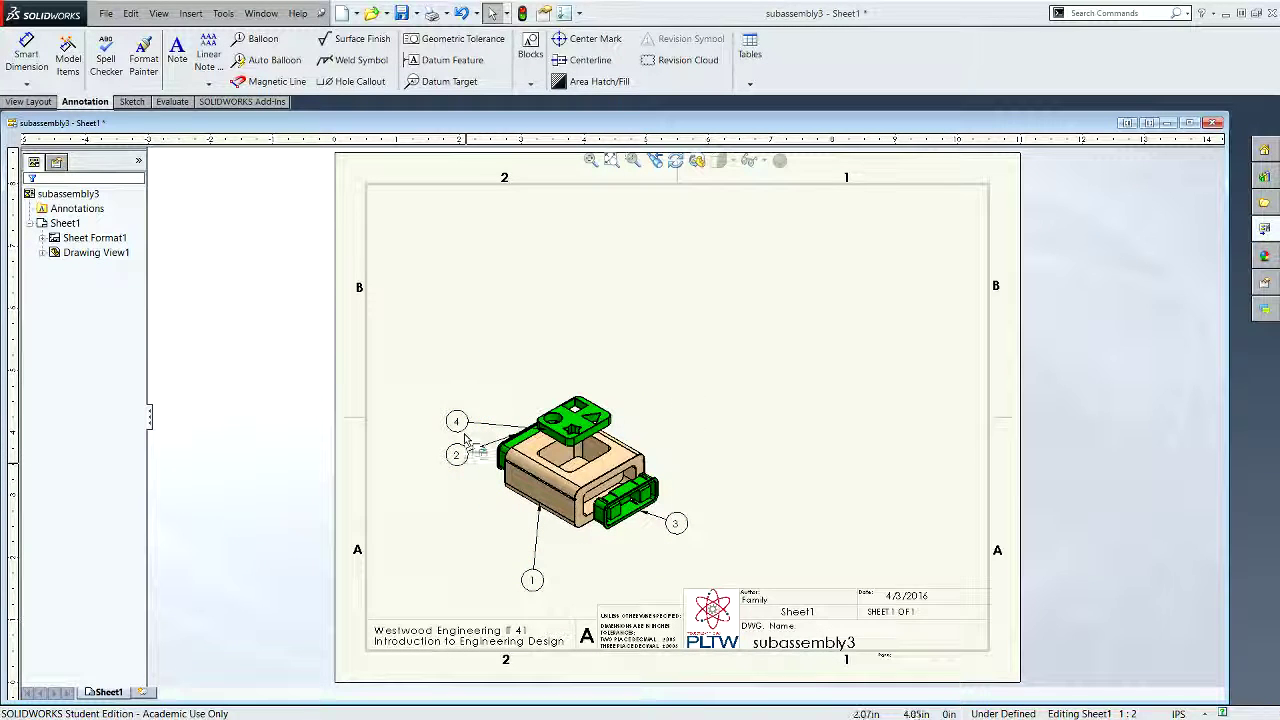
# Move balloons 4 and 2 above the exploded view and balloon 3 to its upper right, attaching balloon 3's leader to the socket's upper edge
pyautogui.moveTo(463, 433)
pyautogui.mouseDown()
pyautogui.moveTo(500, 394)
pyautogui.moveTo(603, 363)
pyautogui.moveTo(645, 388)
pyautogui.mouseUp()
pyautogui.scroll(-2, 568, 427)
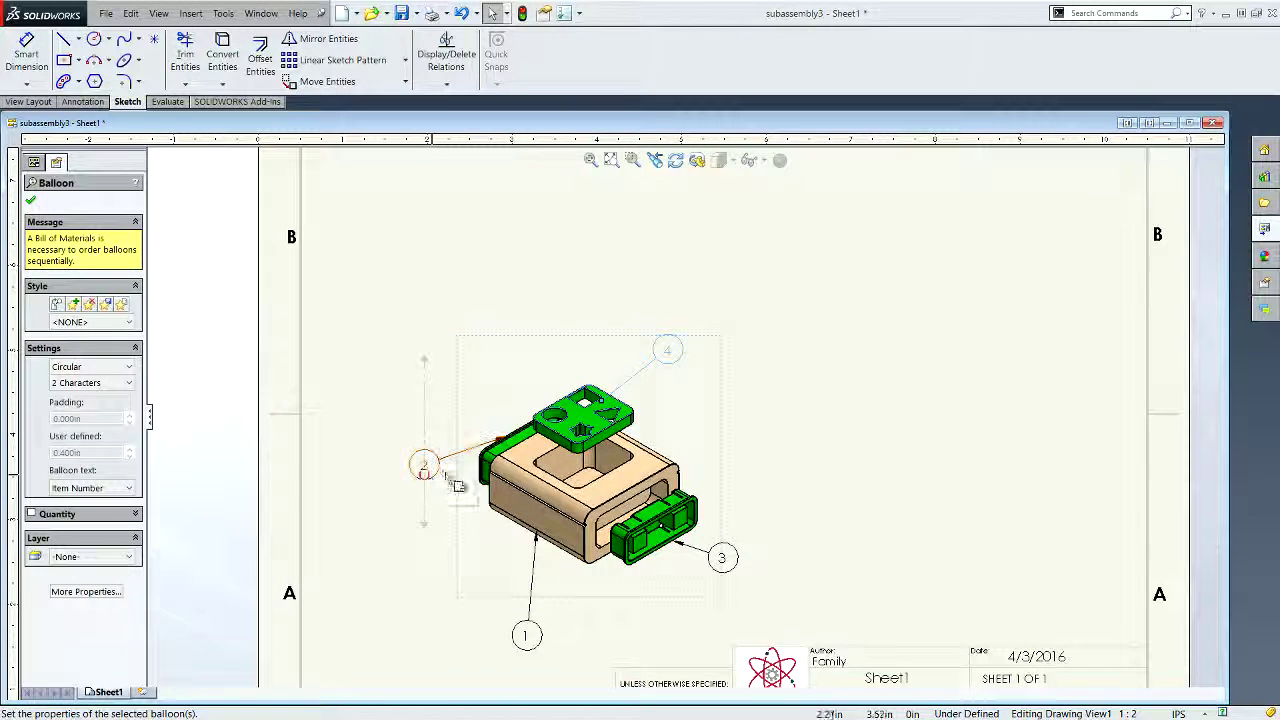
pyautogui.moveTo(436, 472); pyautogui.dragTo(510, 358)
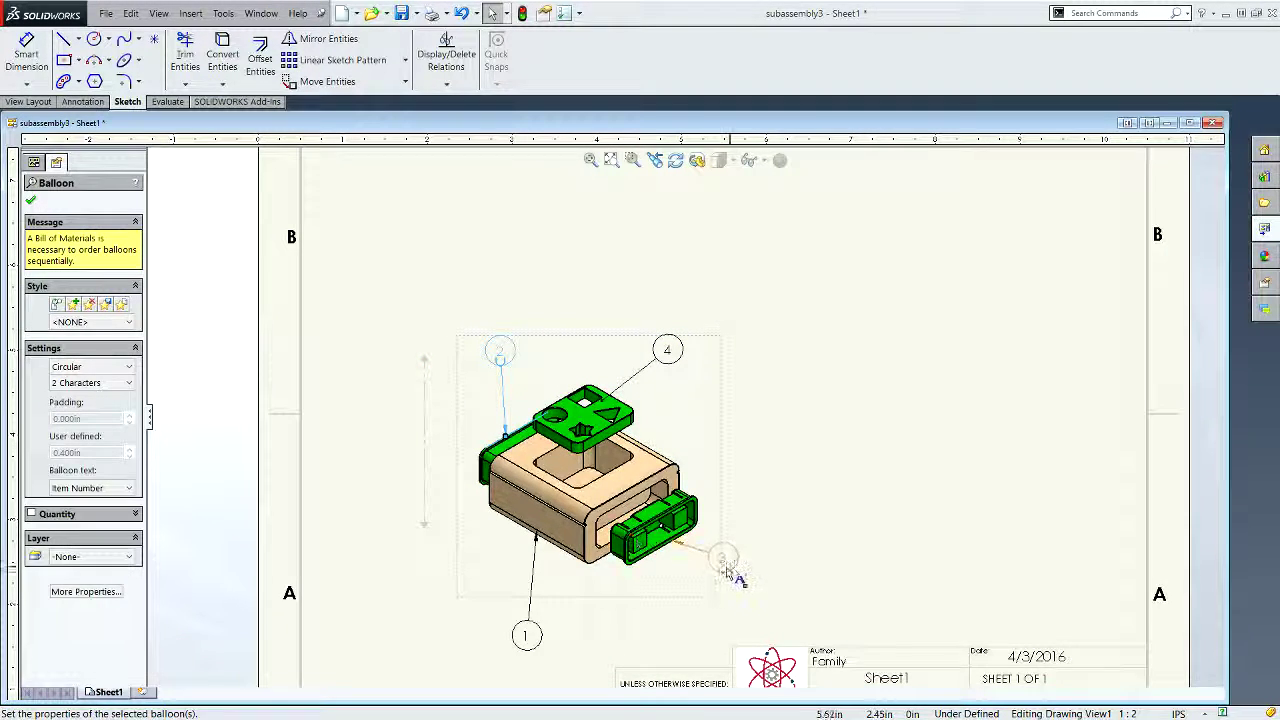
pyautogui.moveTo(730, 565); pyautogui.dragTo(767, 452)
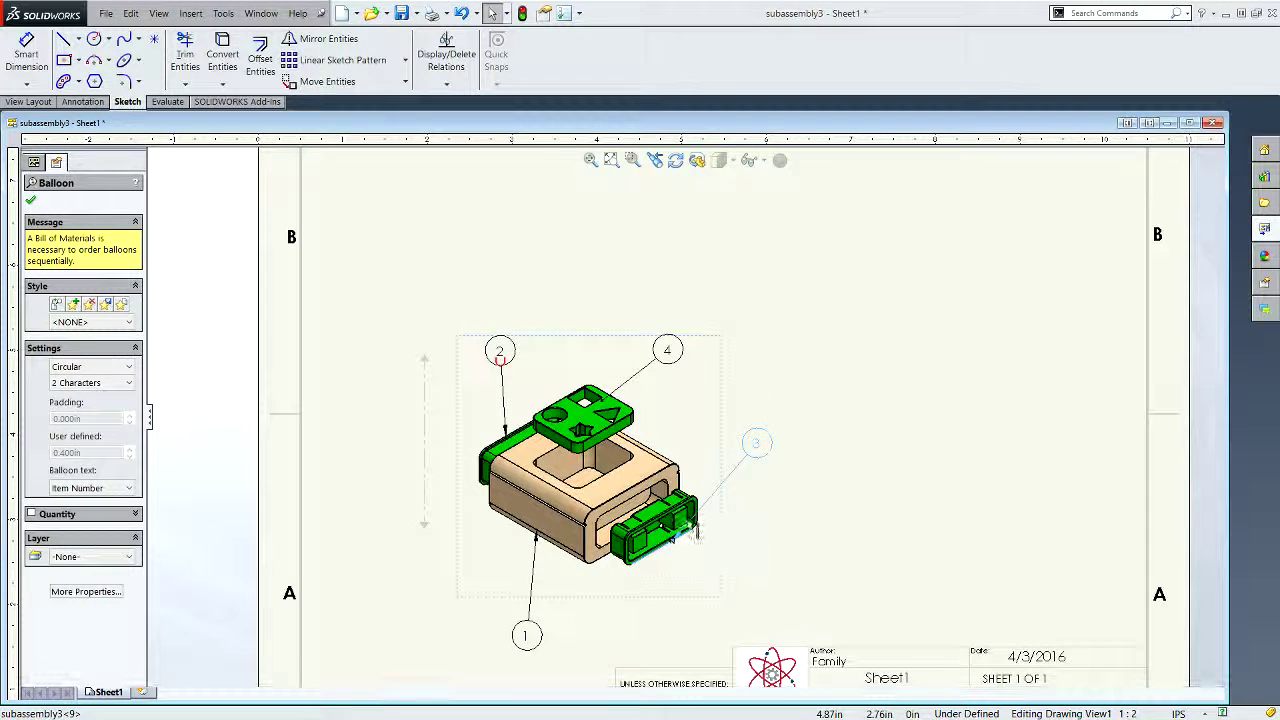
pyautogui.click(753, 457)
pyautogui.click(590, 590)
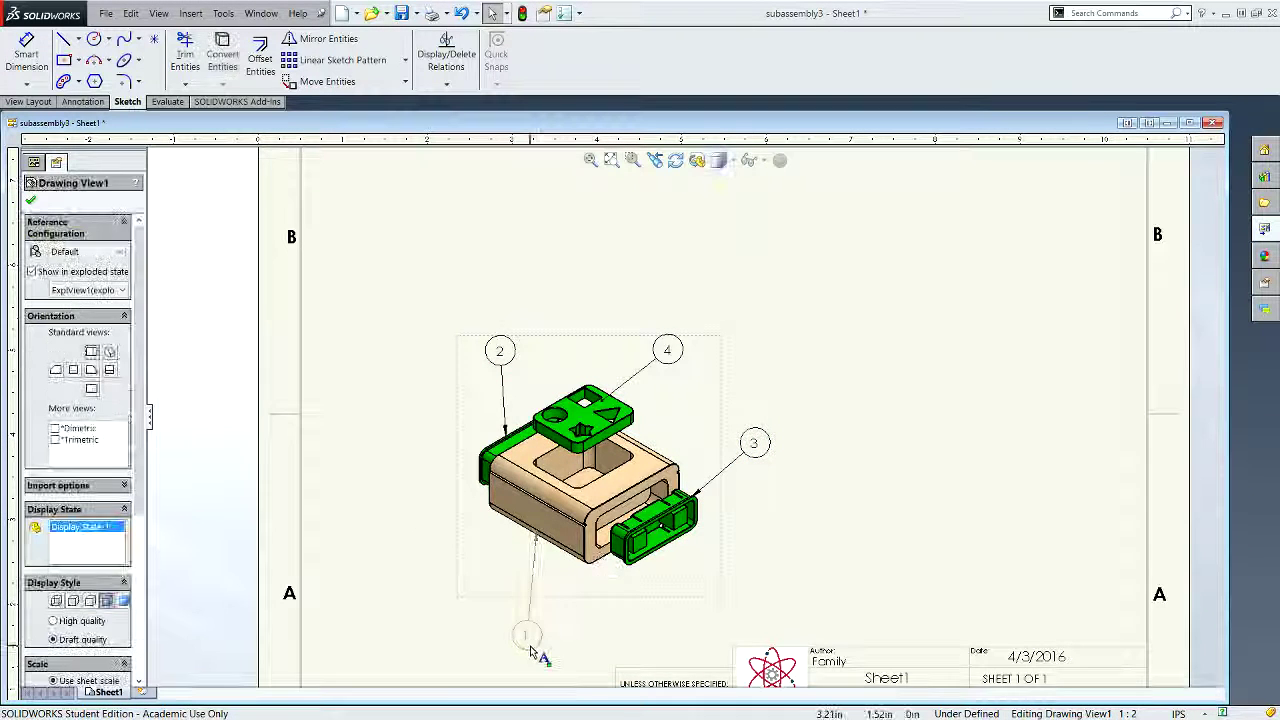
# Reattach balloon 1's leader to the passenger section's top face and move the balloon between balloons 4 and 3
pyautogui.click(531, 654)
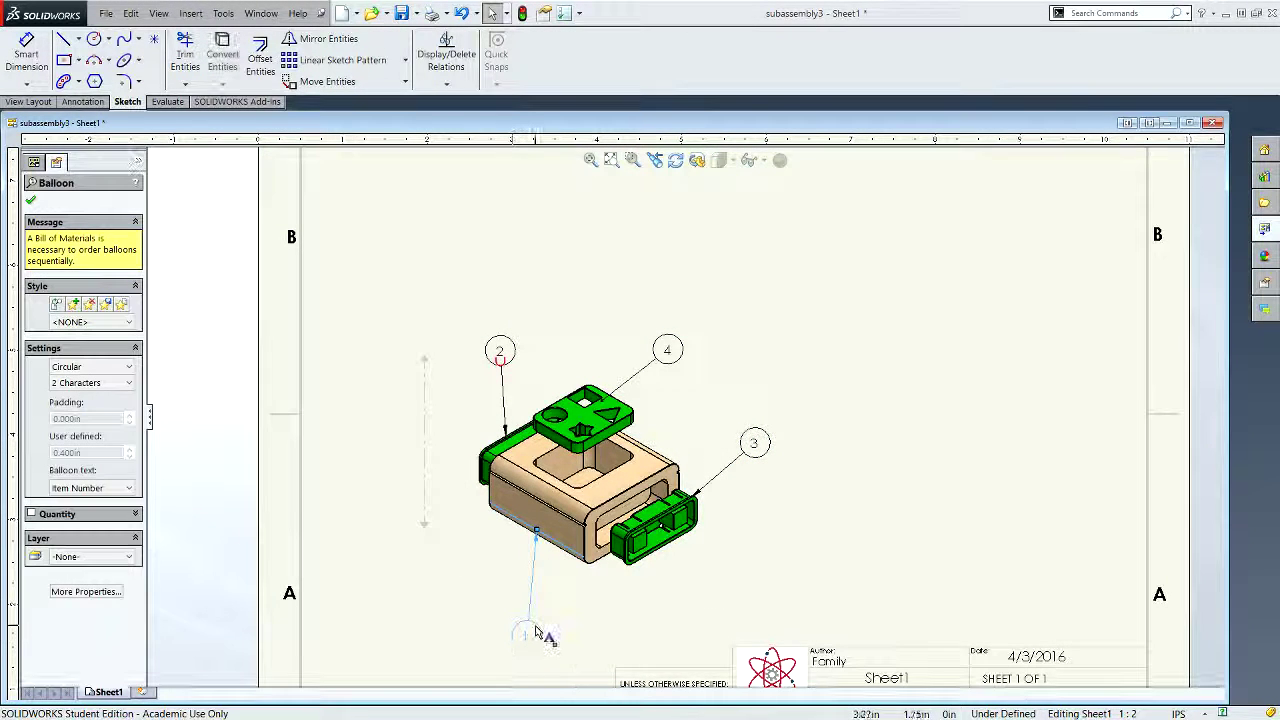
pyautogui.click(545, 638)
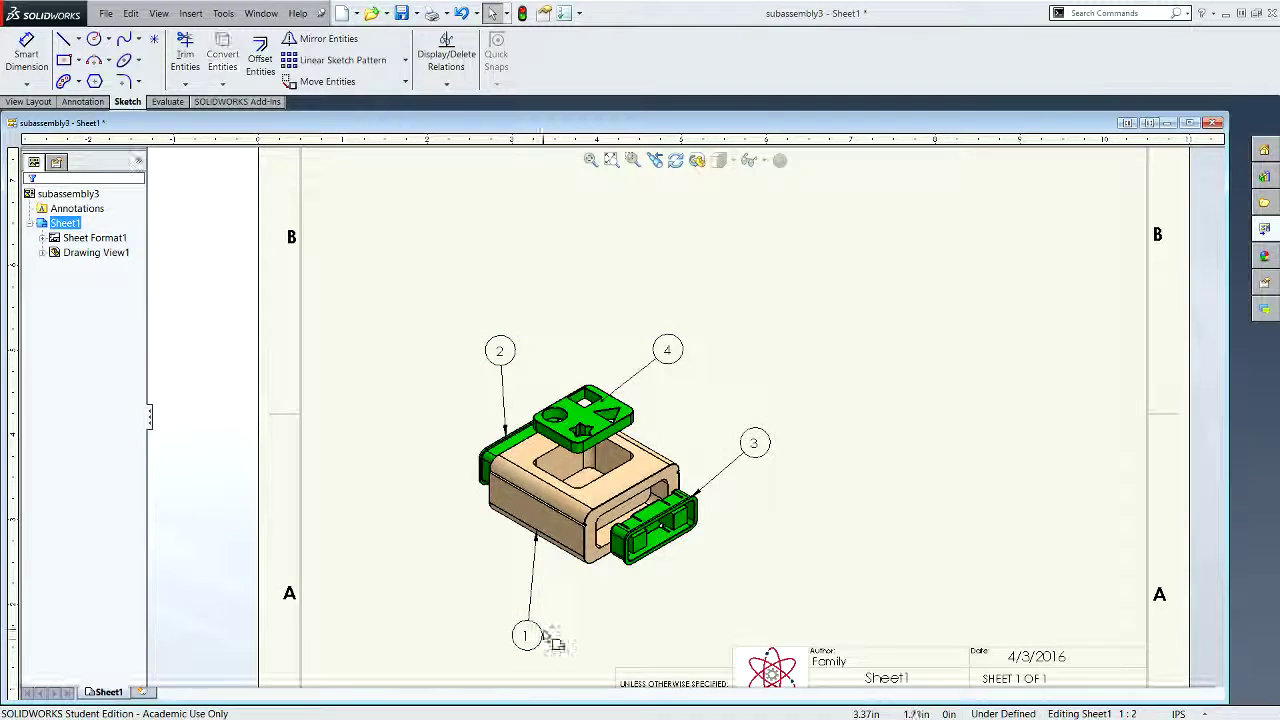
pyautogui.click(537, 540)
pyautogui.moveTo(537, 537); pyautogui.dragTo(645, 455)
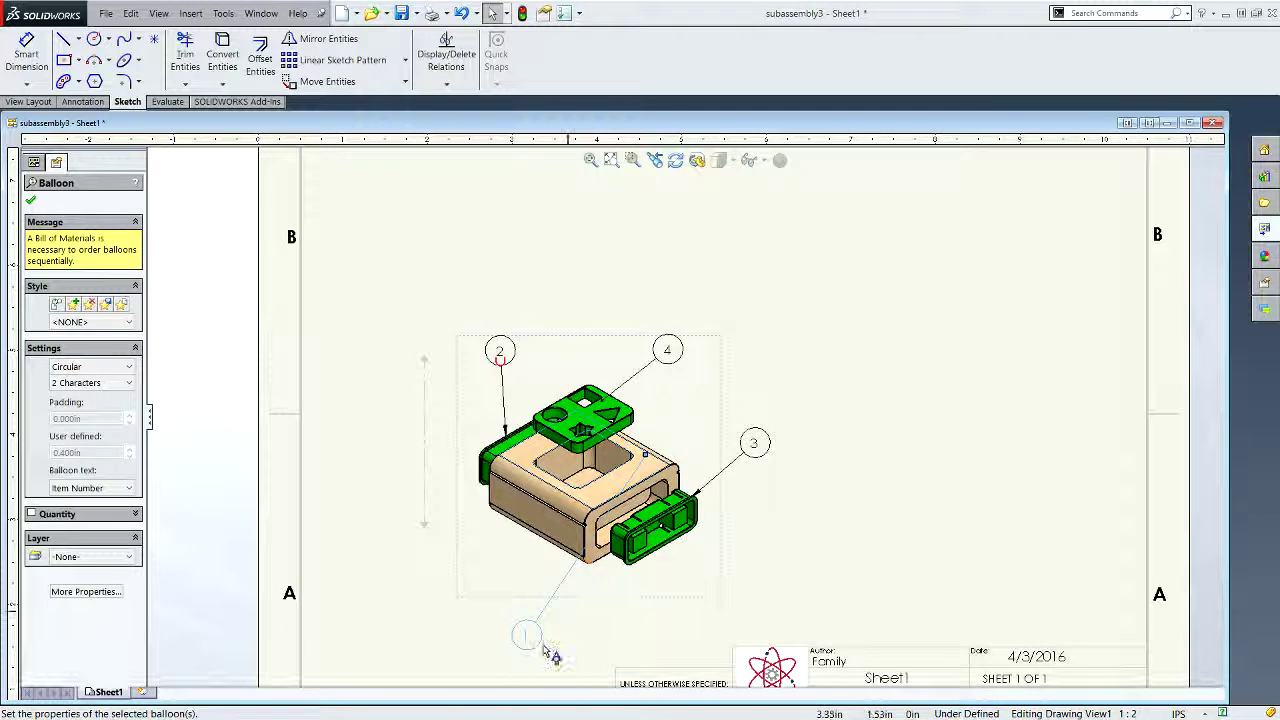
pyautogui.moveTo(538, 644); pyautogui.dragTo(640, 574)
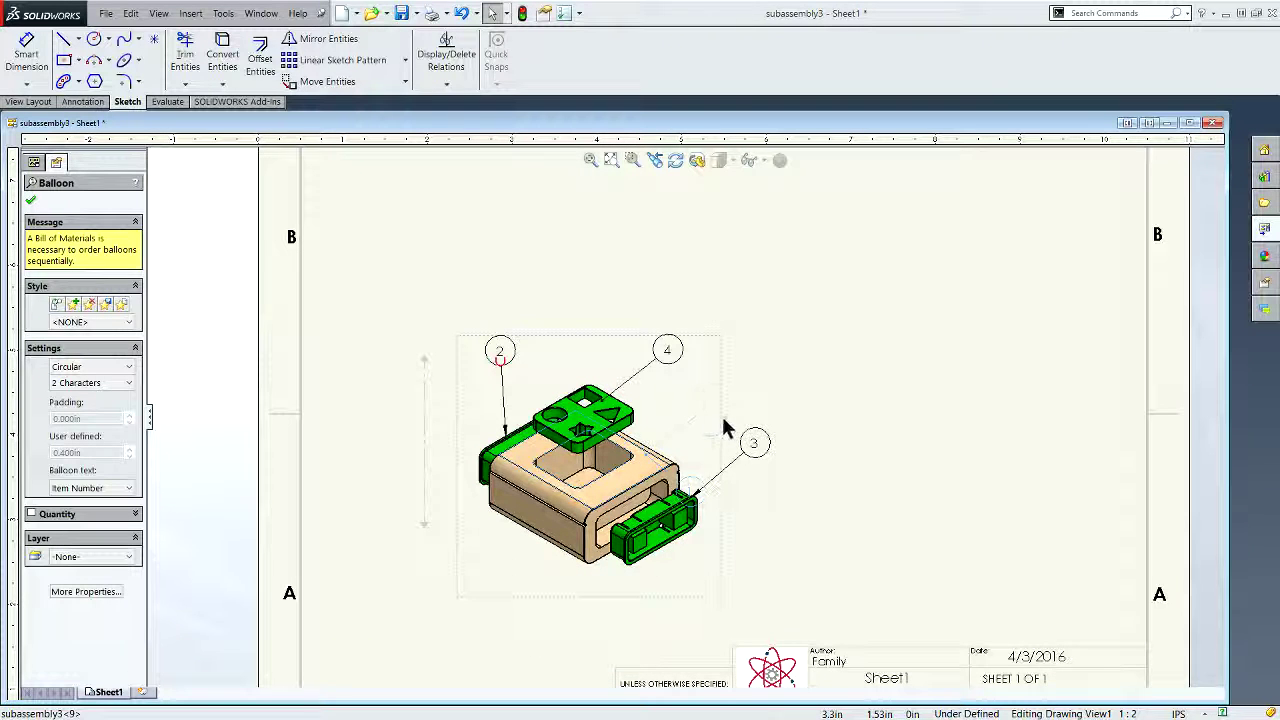
pyautogui.moveTo(723, 418)
pyautogui.mouseDown()
pyautogui.moveTo(729, 387)
pyautogui.moveTo(721, 400)
pyautogui.mouseUp()
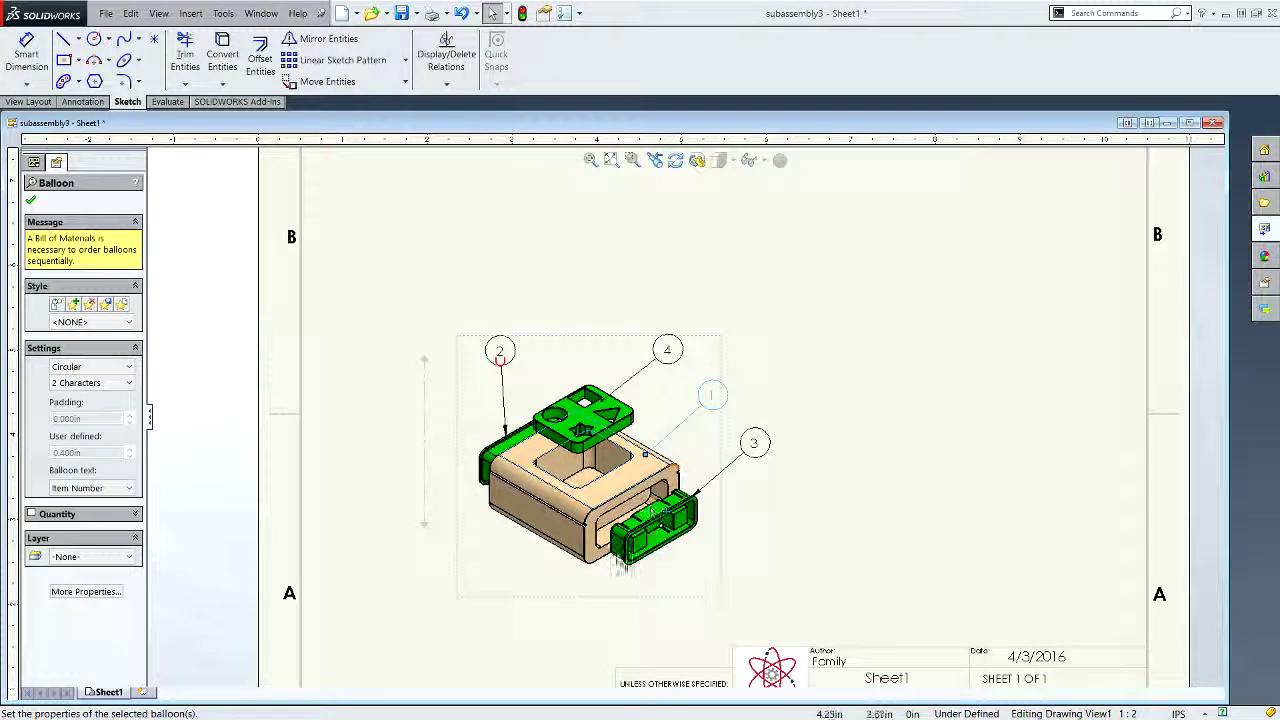
pyautogui.click(598, 613)
# Shift the exploded view with its balloons slightly down and to the left on the sheet
pyautogui.click(589, 594)
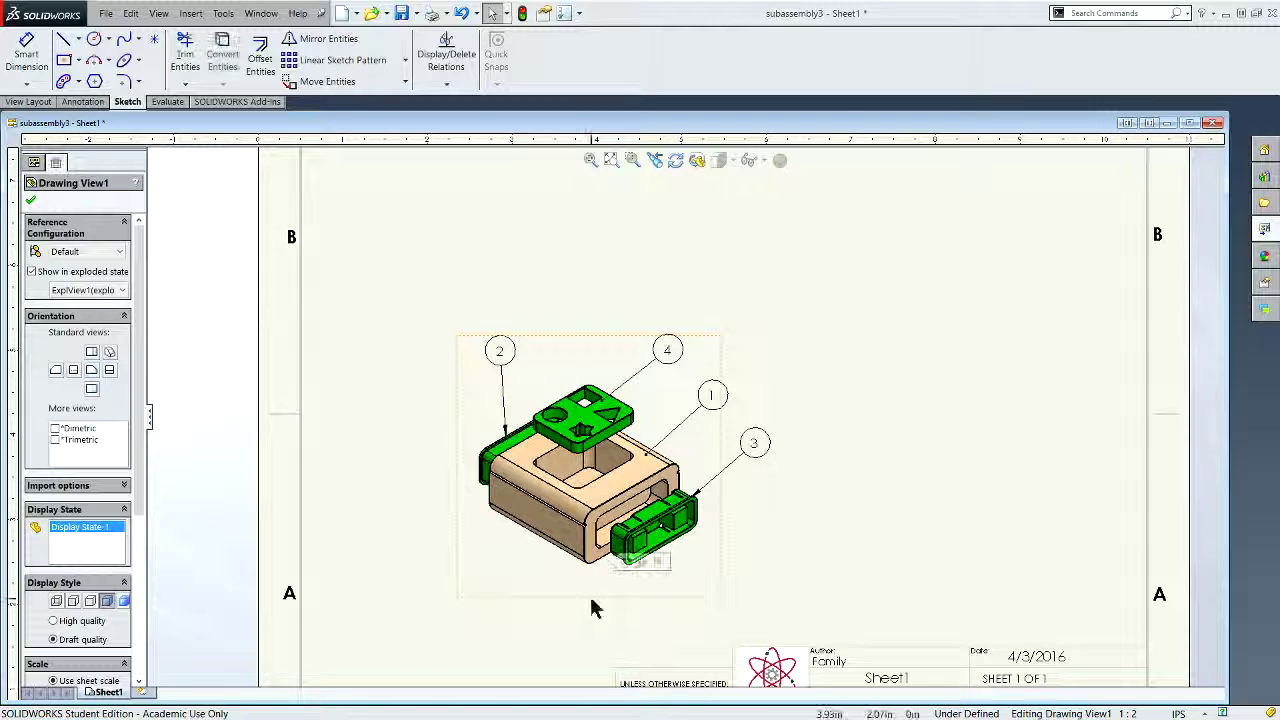
pyautogui.moveTo(591, 603); pyautogui.dragTo(551, 620)
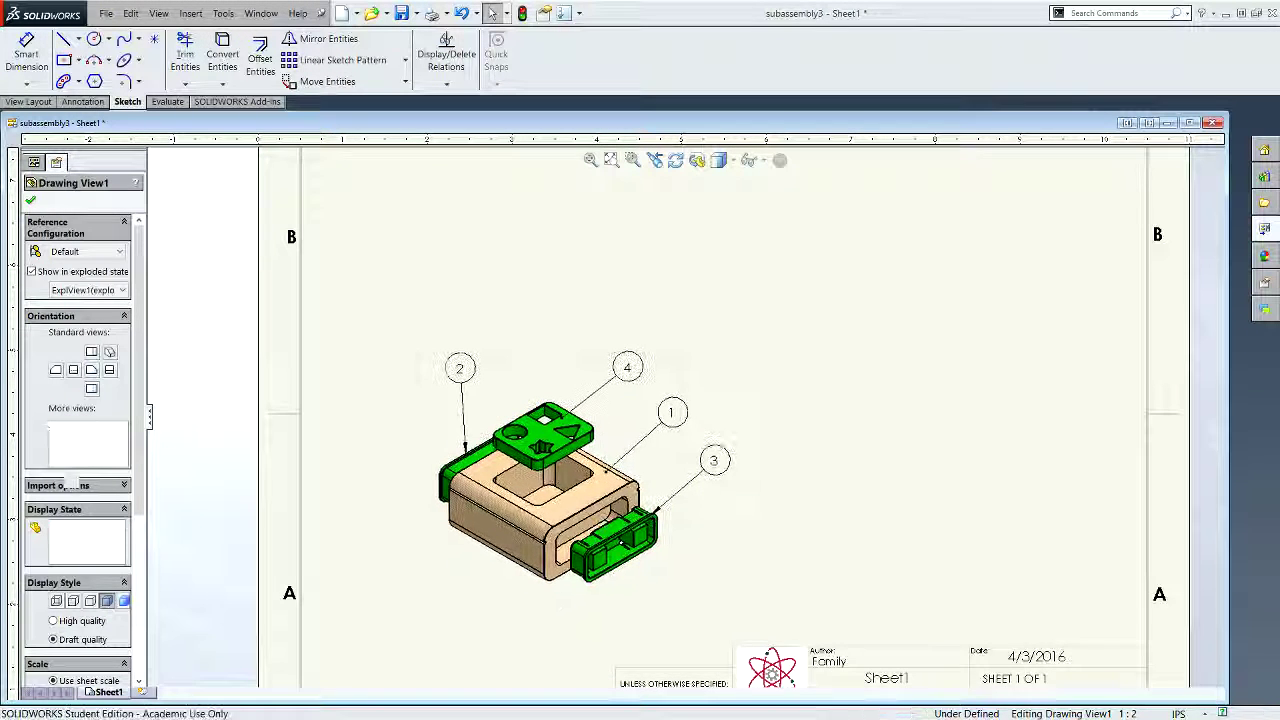
pyautogui.click(877, 522)
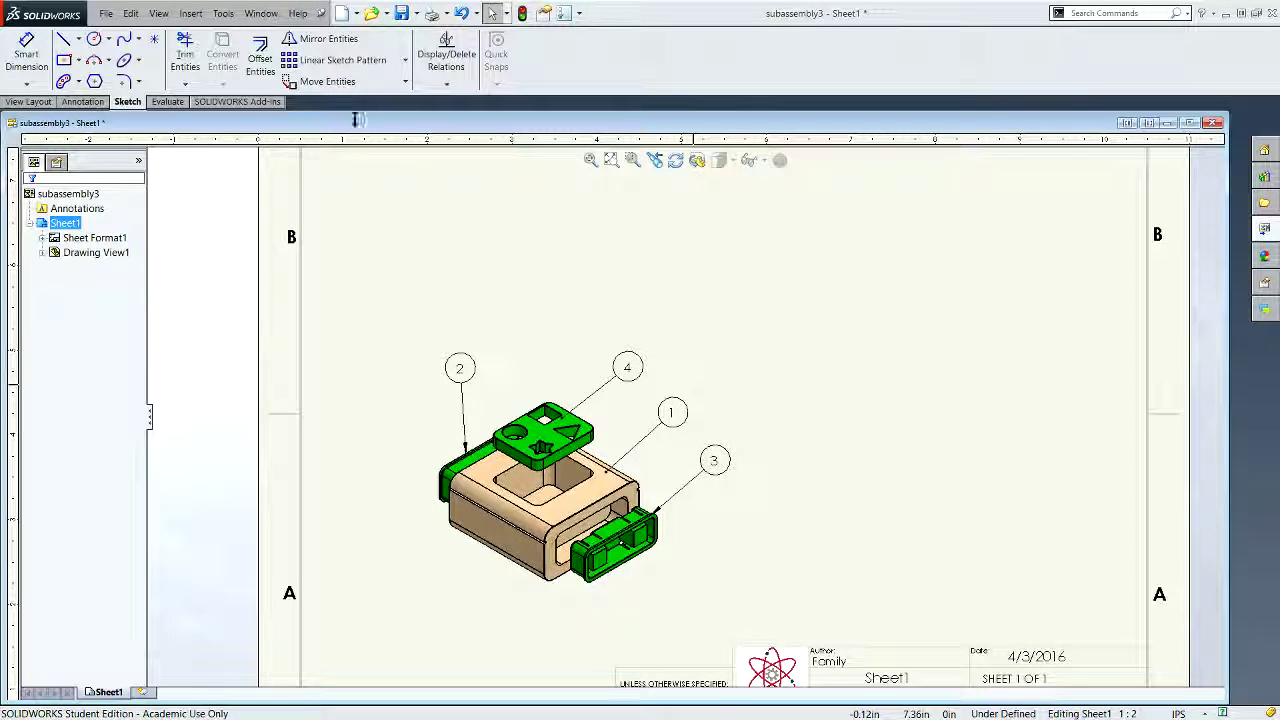
# Insert a parts-only bill of materials for the exploded view and place the table above it
pyautogui.click(83, 103)
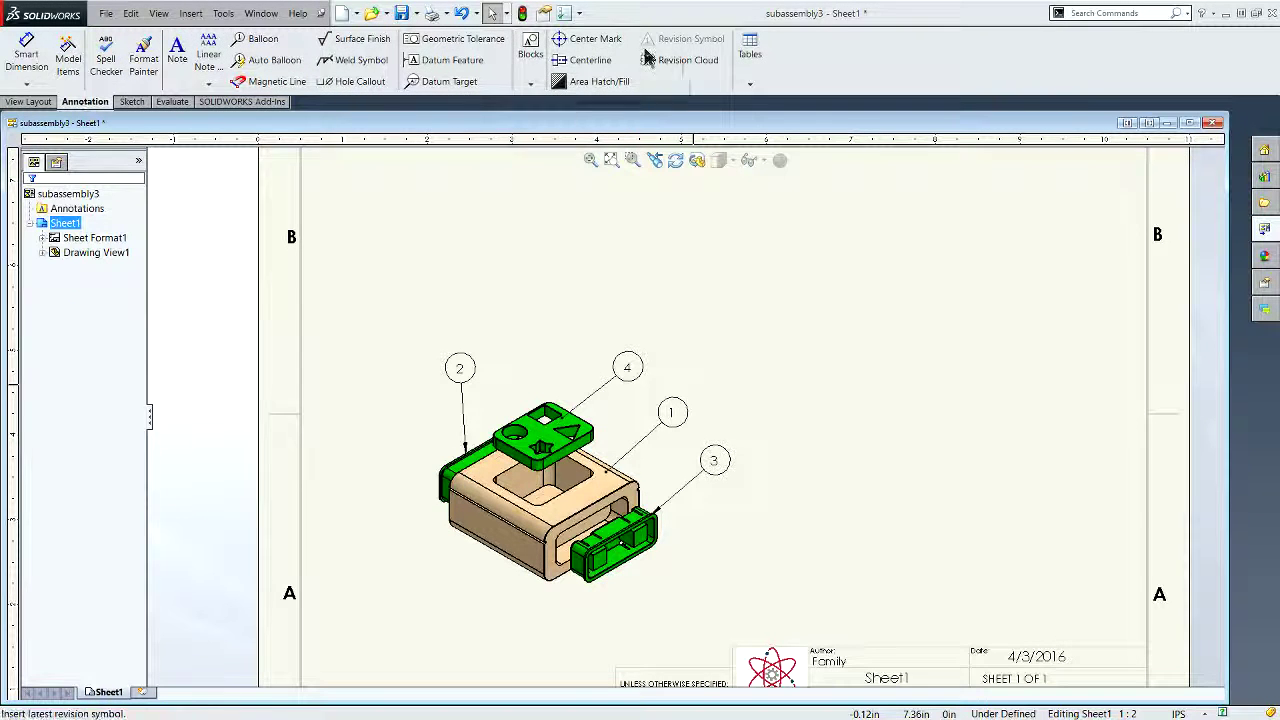
pyautogui.click(747, 82)
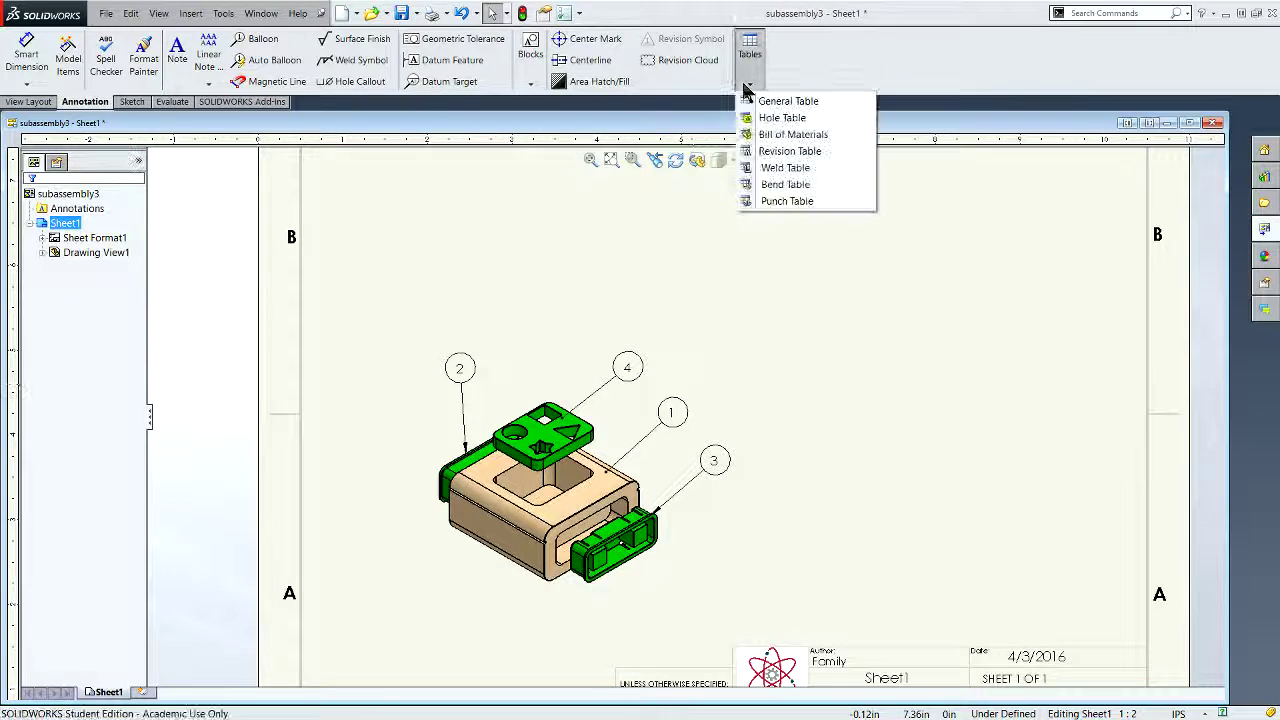
pyautogui.click(765, 136)
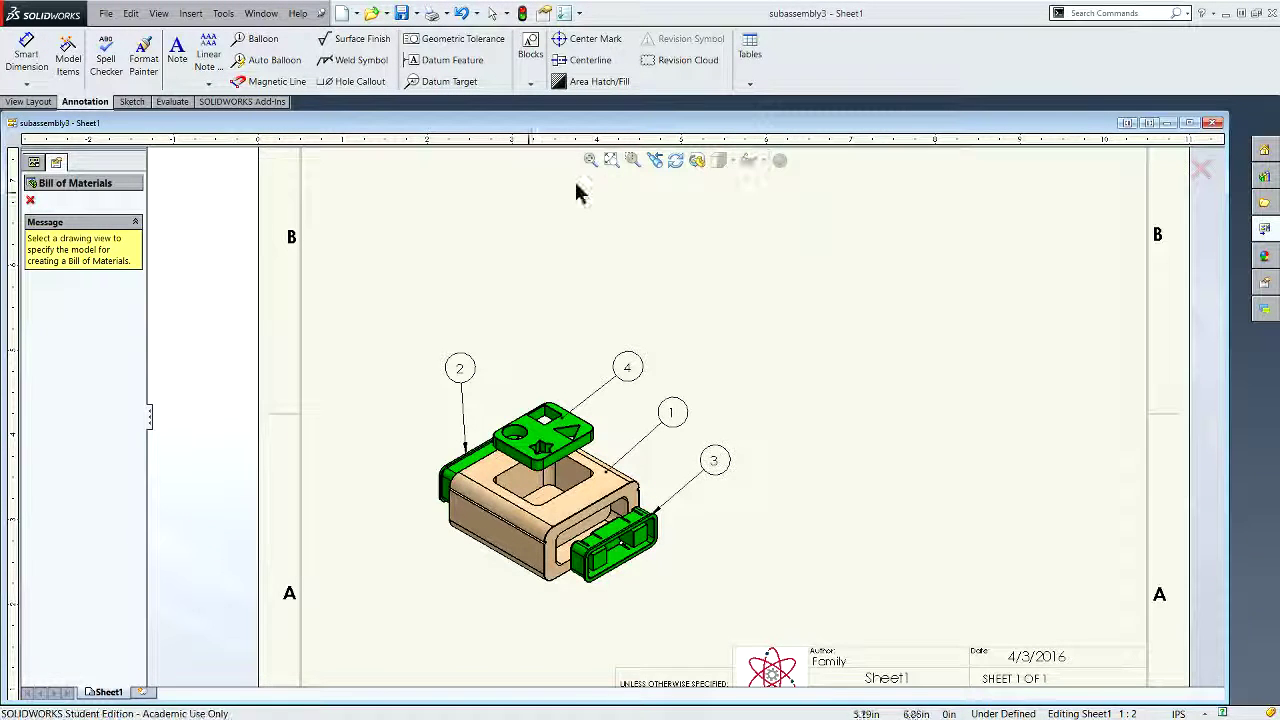
pyautogui.click(432, 445)
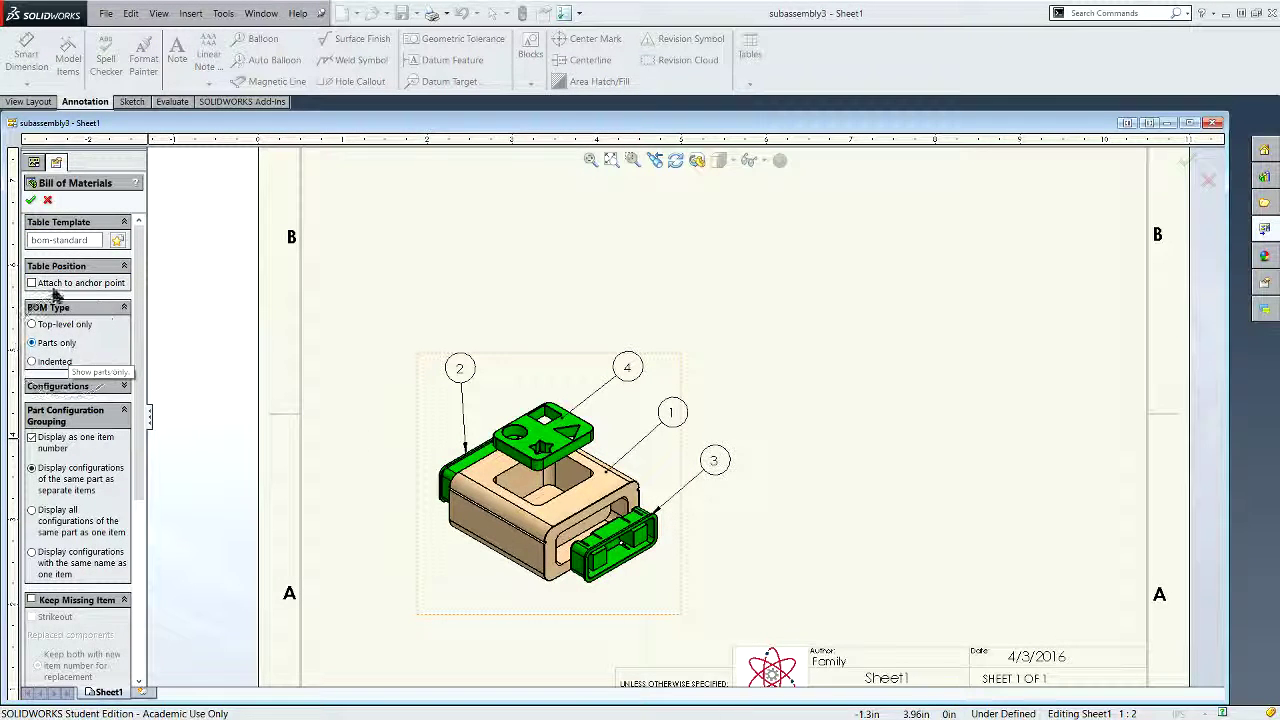
pyautogui.click(30, 200)
pyautogui.click(468, 204)
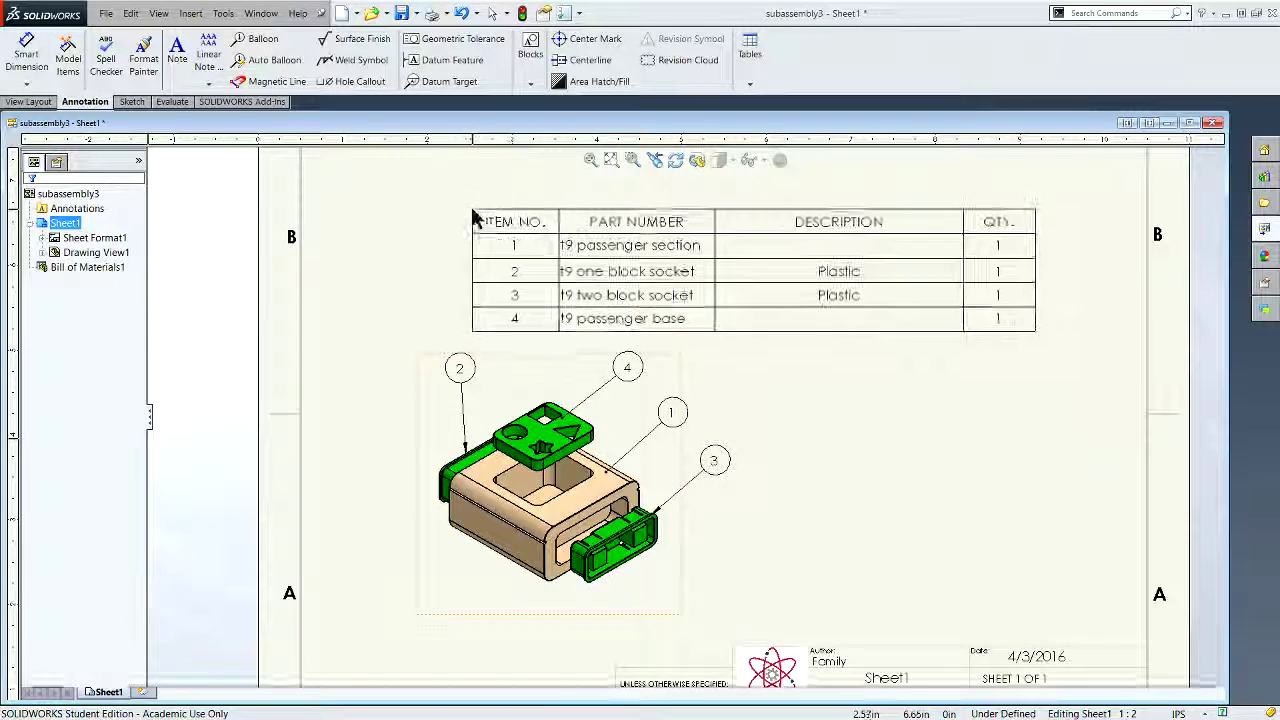
# Fill in the bill of materials descriptions with Wood for the t9 passenger section and Plastic for the t9 passenger base
pyautogui.doubleClick(789, 248)
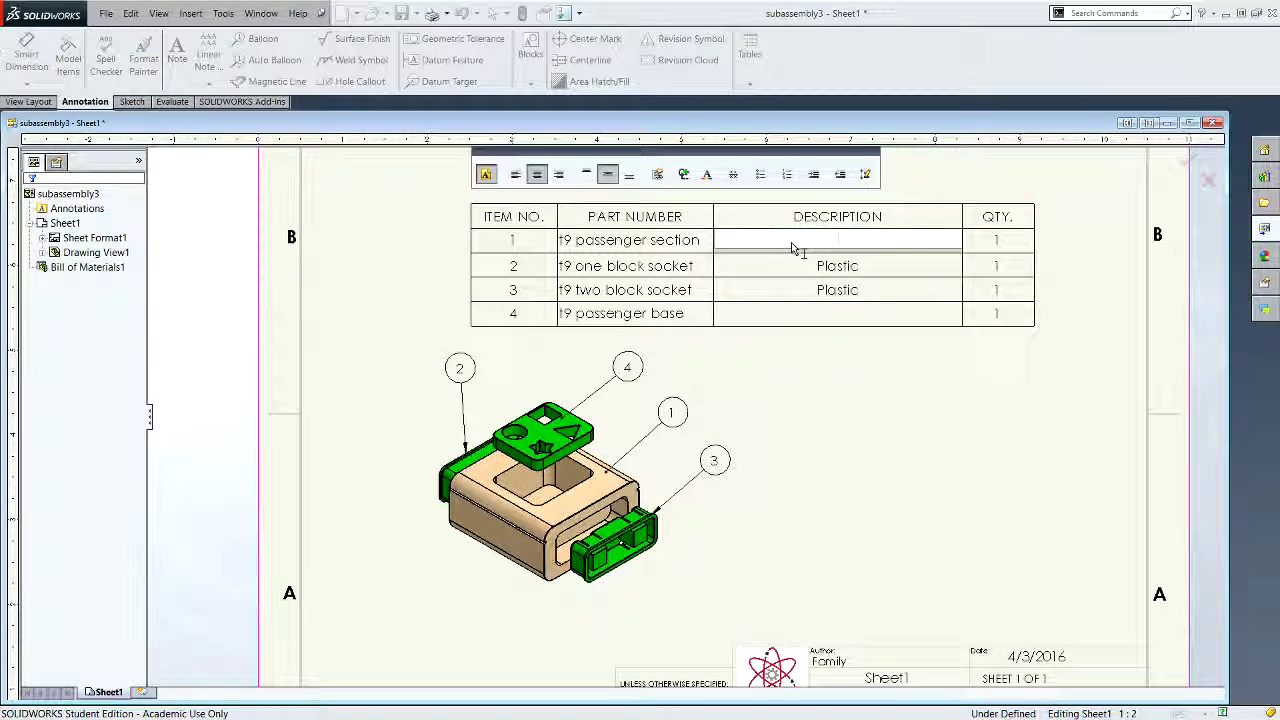
pyautogui.write('Wood')
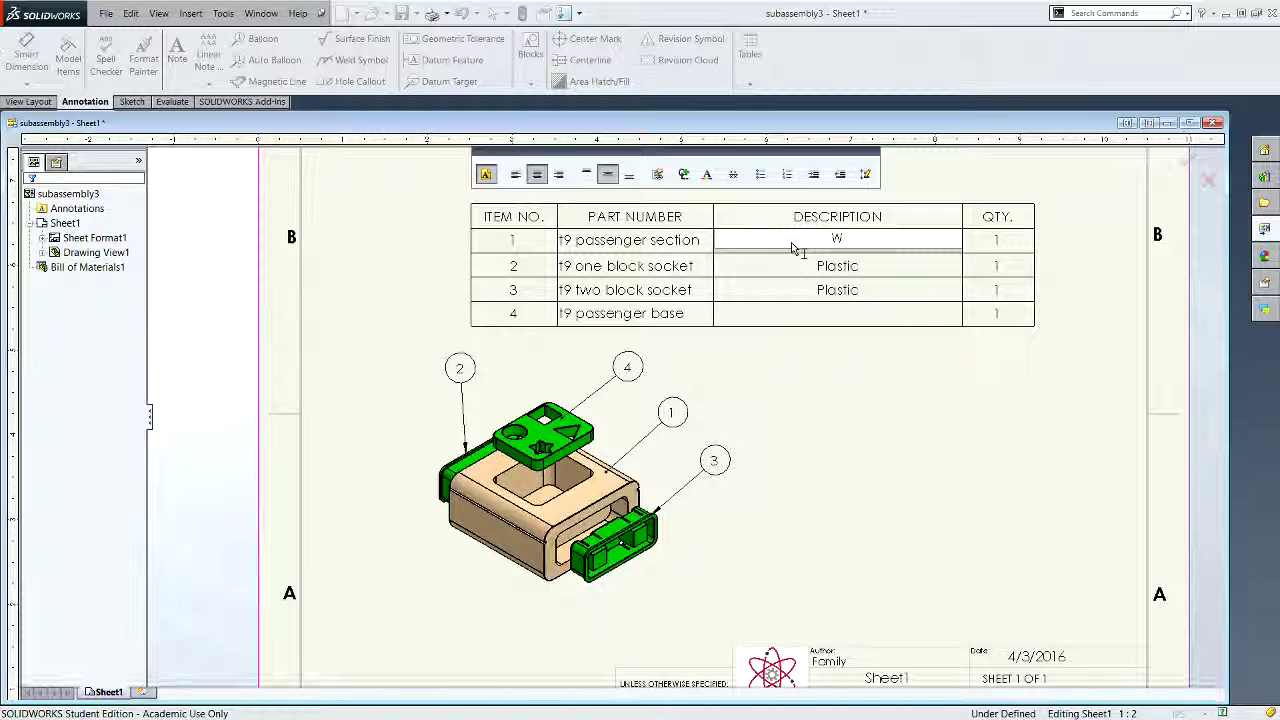
pyautogui.click(810, 322)
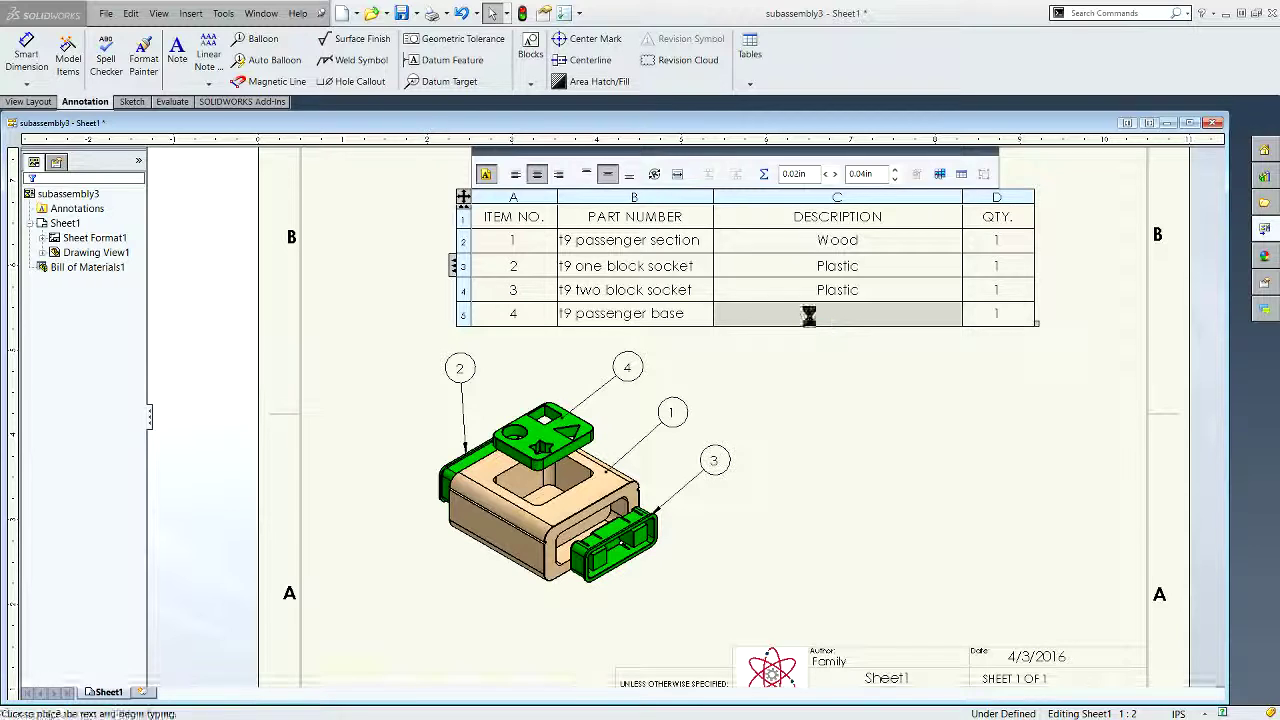
pyautogui.doubleClick(810, 322)
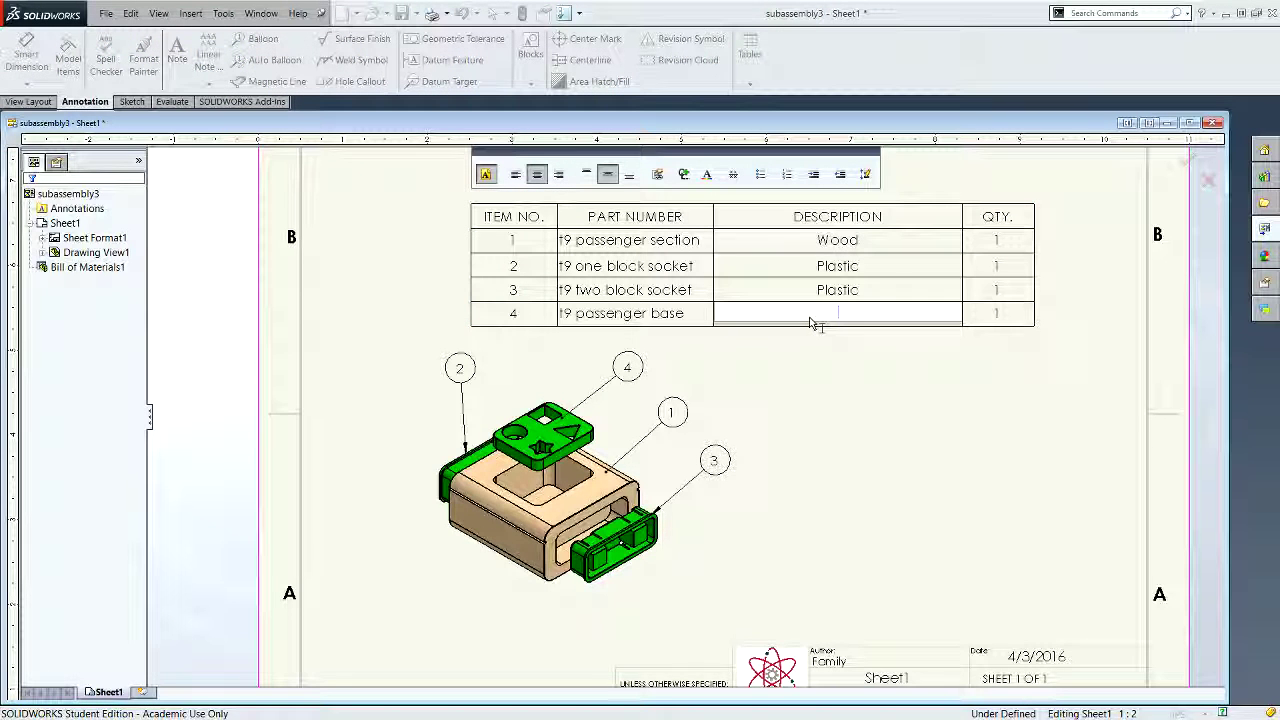
pyautogui.write('Plastic')
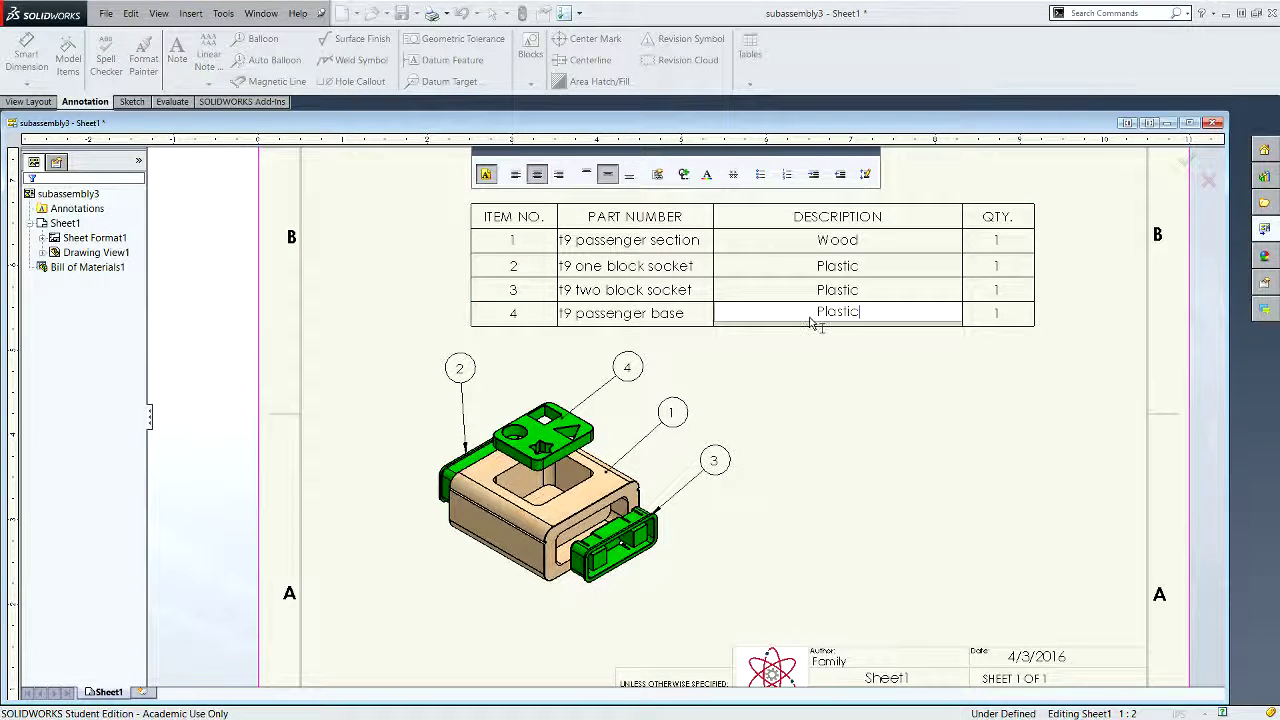
pyautogui.click(857, 423)
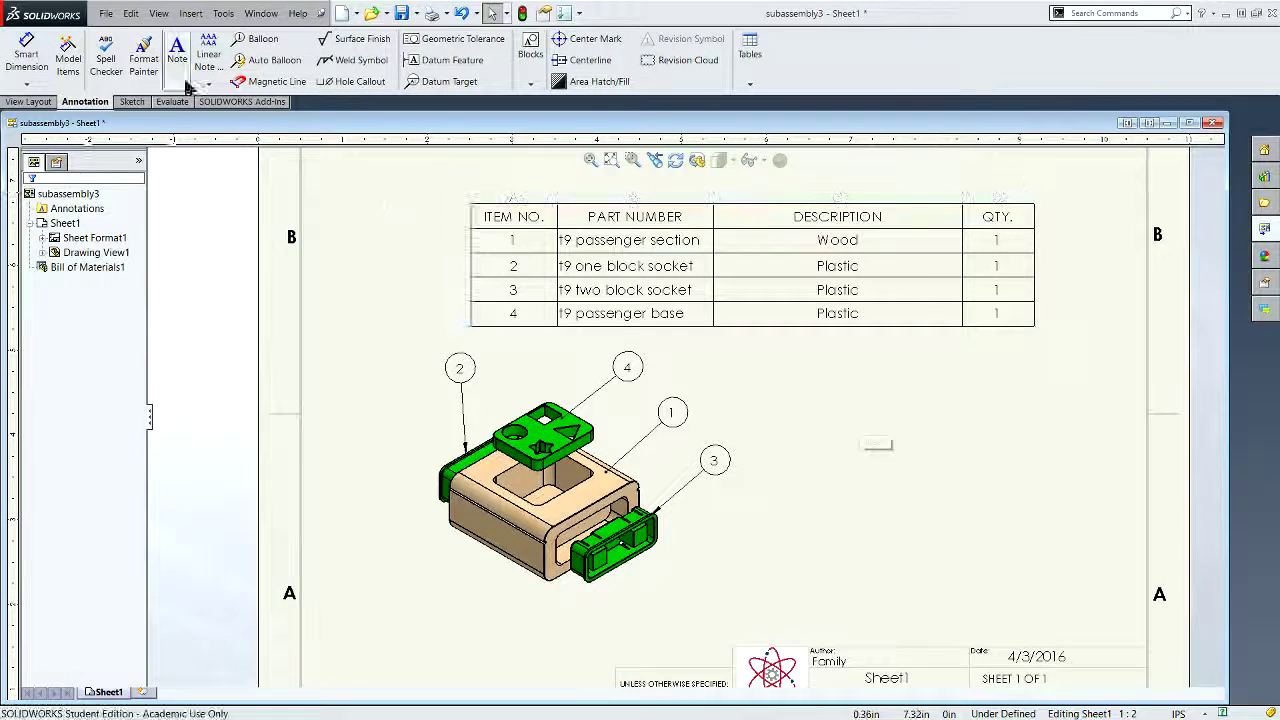
# Save the drawing as subassembly3 in the t9 Automoblox folder, including all modified referenced parts
pyautogui.click(105, 13)
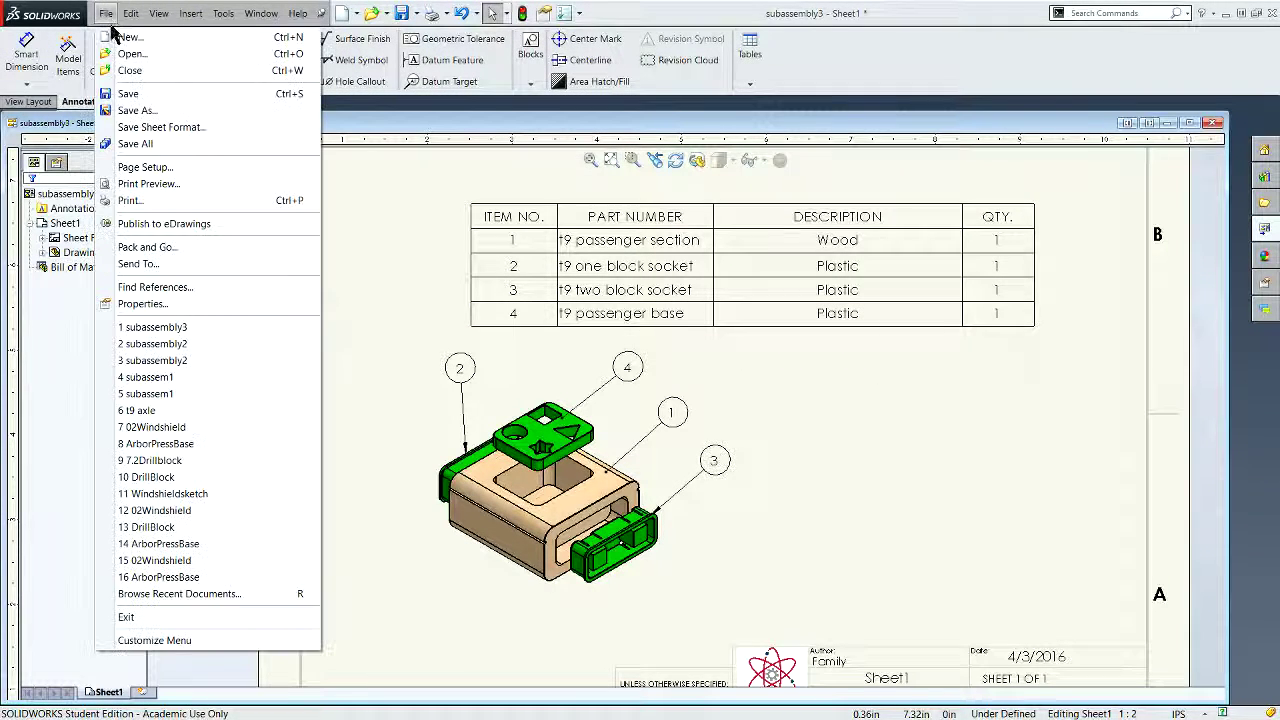
pyautogui.click(123, 93)
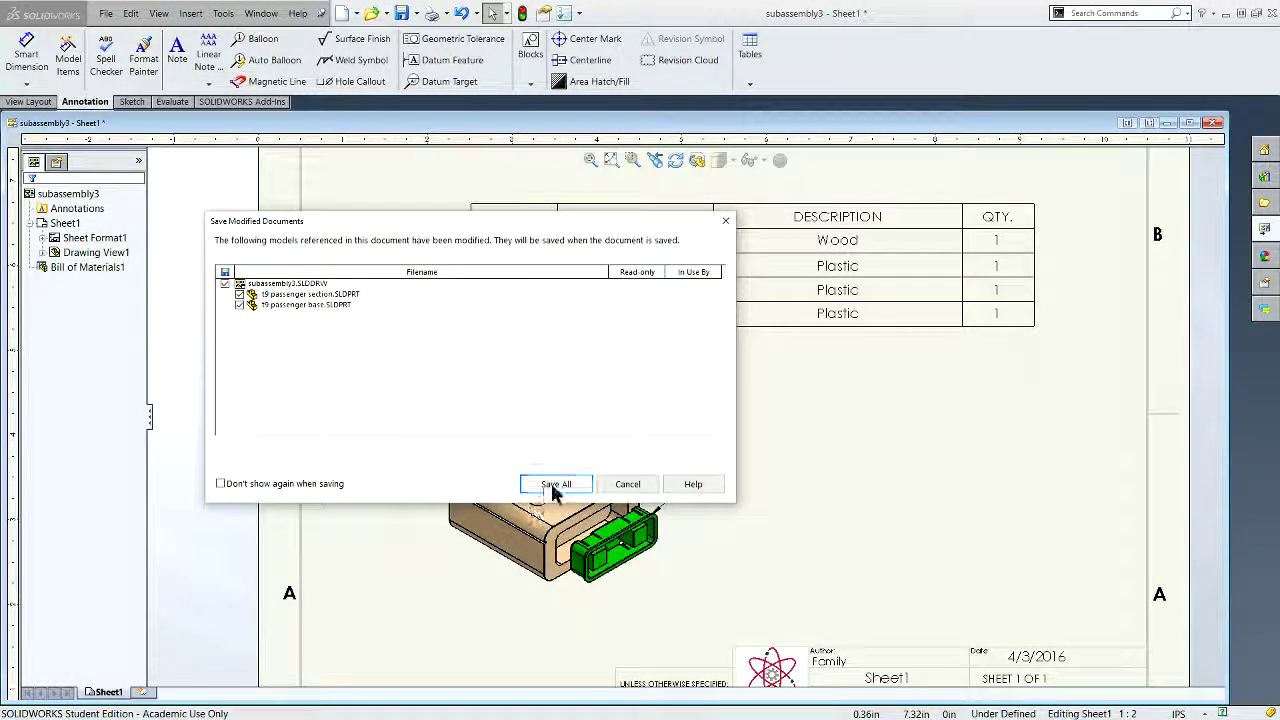
pyautogui.click(555, 486)
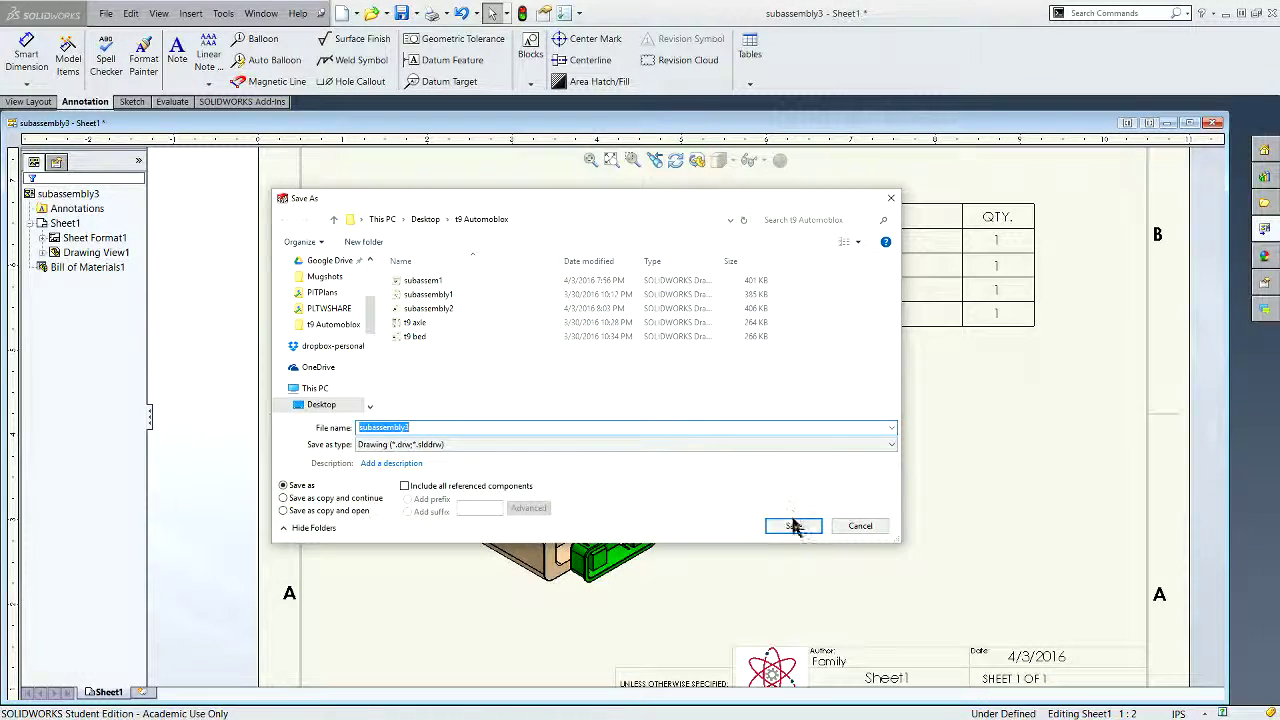
pyautogui.click(794, 526)
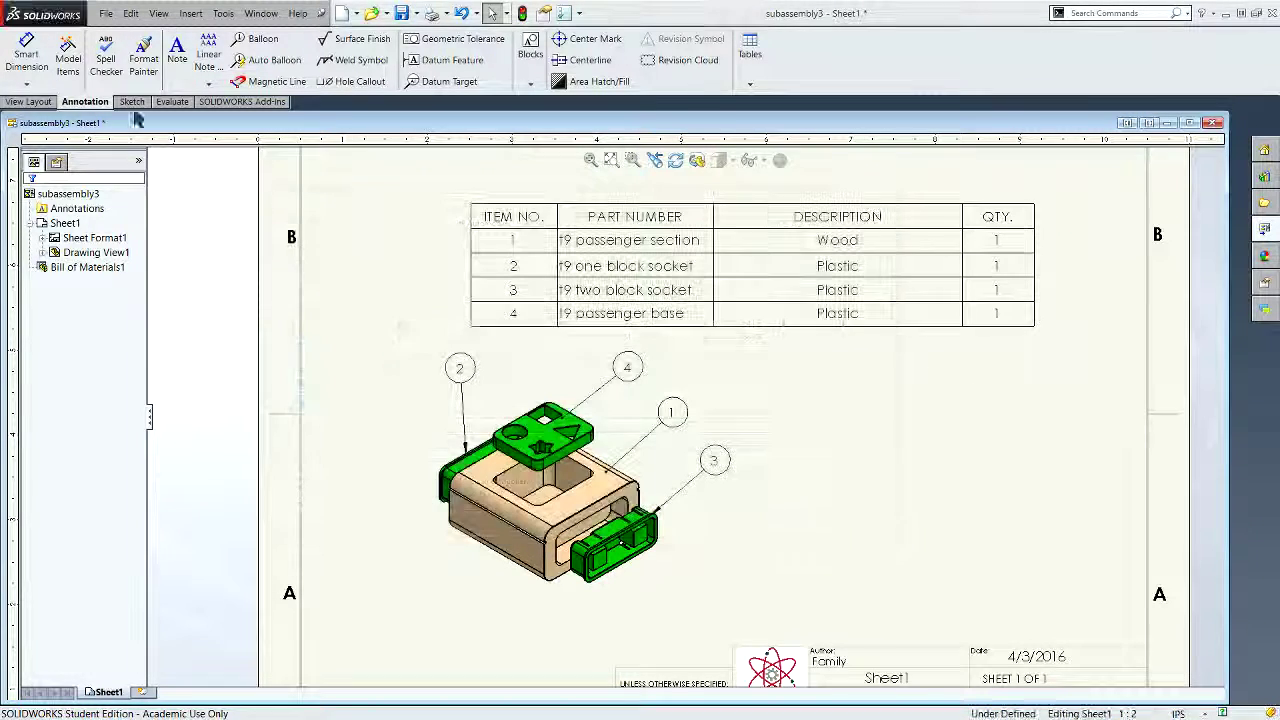
# Save a PDF copy of the drawing as subassembly3 in the t9 Automoblox folder
pyautogui.click(106, 13)
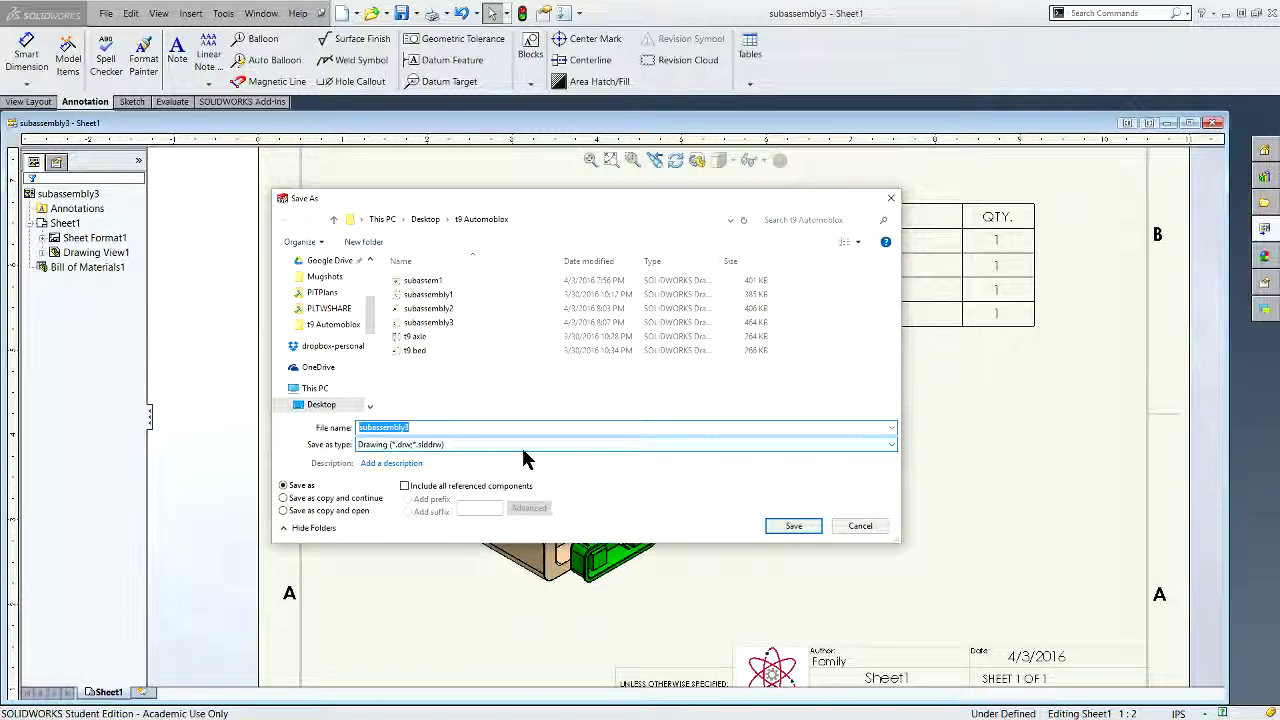
pyautogui.click(524, 450)
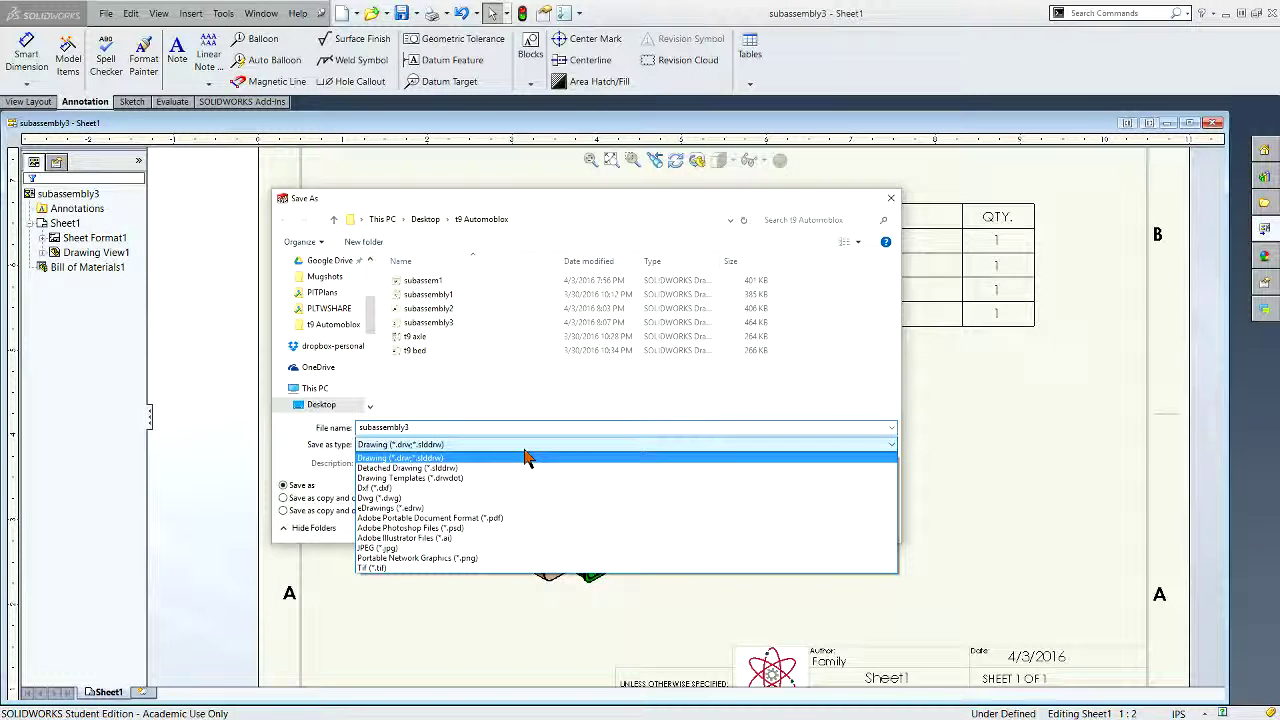
pyautogui.click(519, 518)
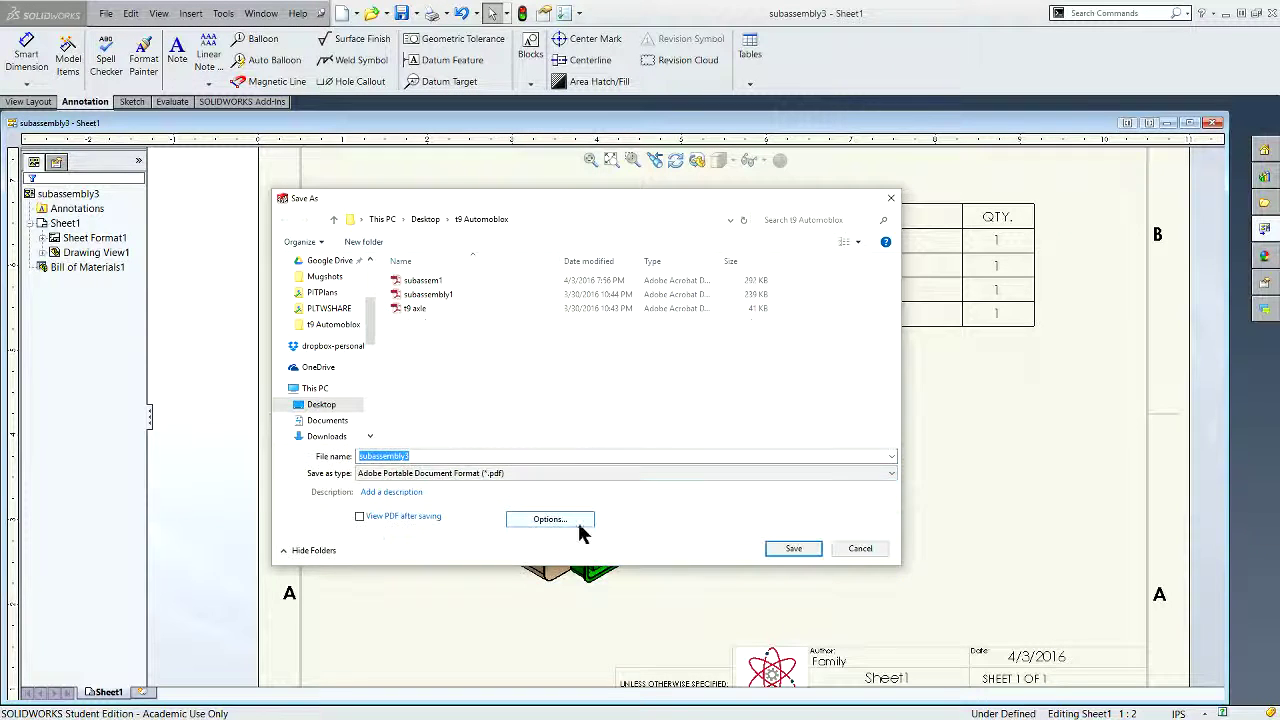
pyautogui.click(810, 549)
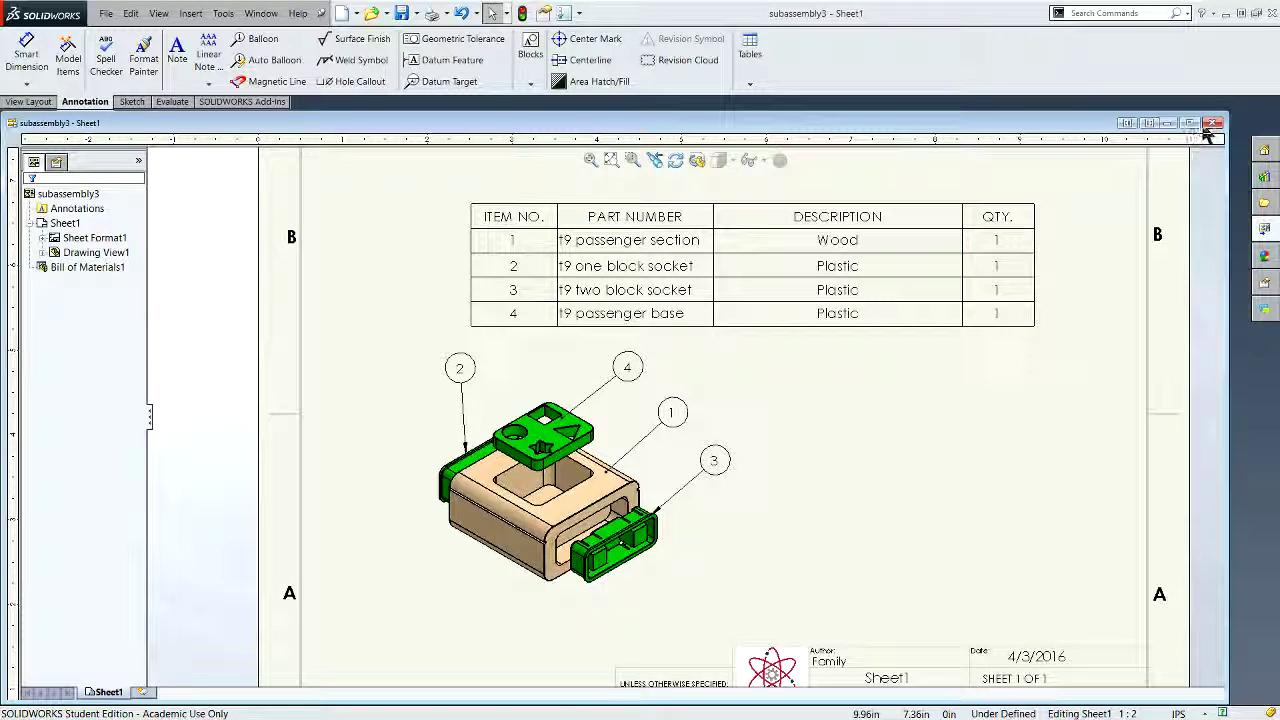
# Close the subassembly3 drawing and the subassembly3 assembly
pyautogui.click(1212, 122)
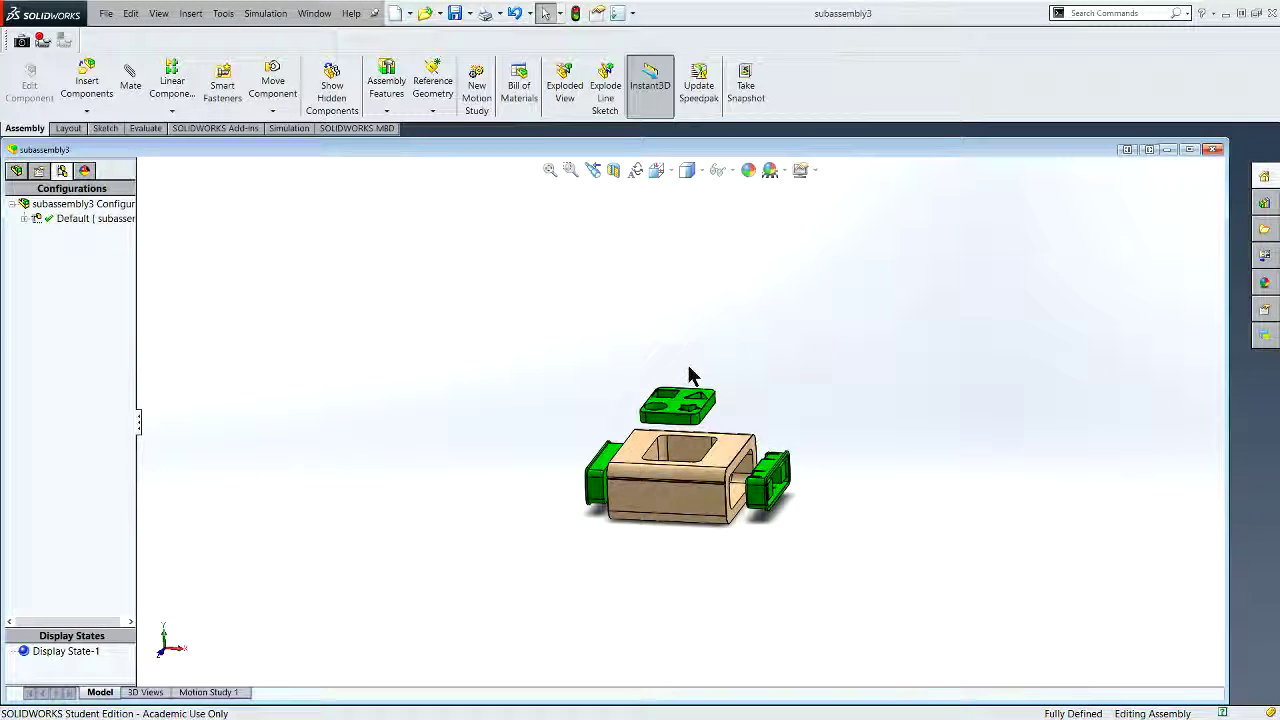
pyautogui.click(1213, 149)
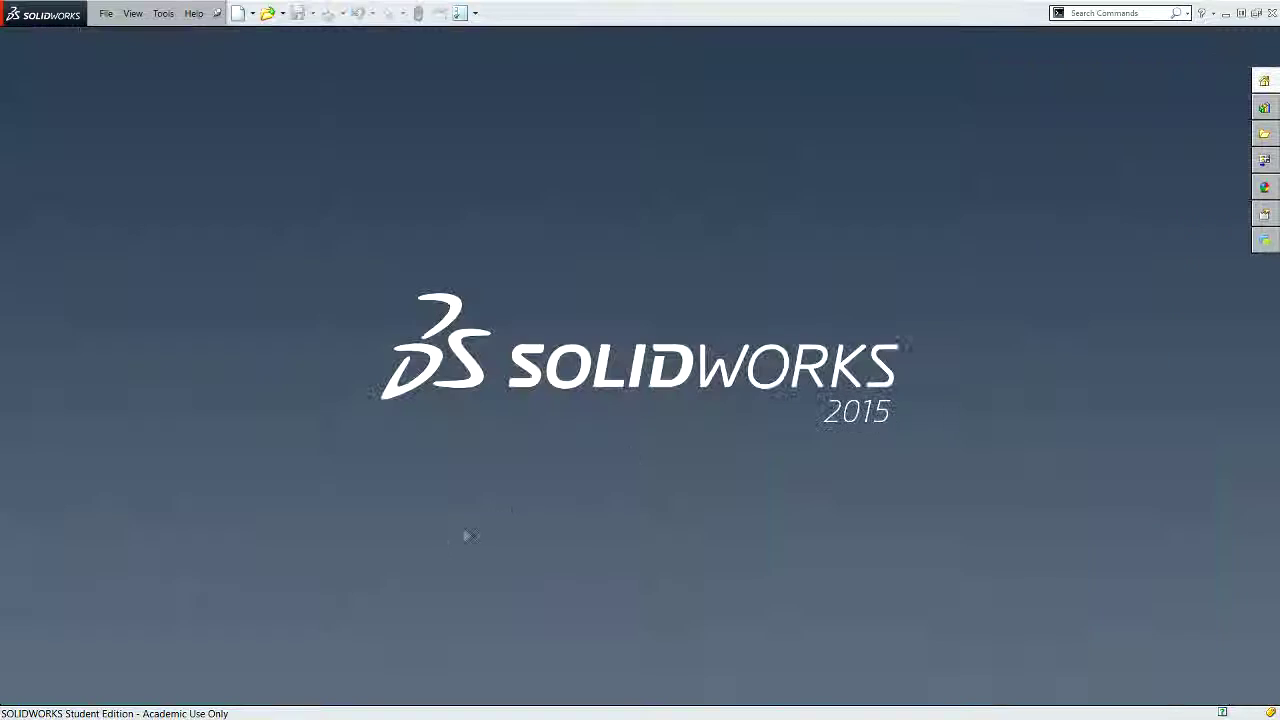